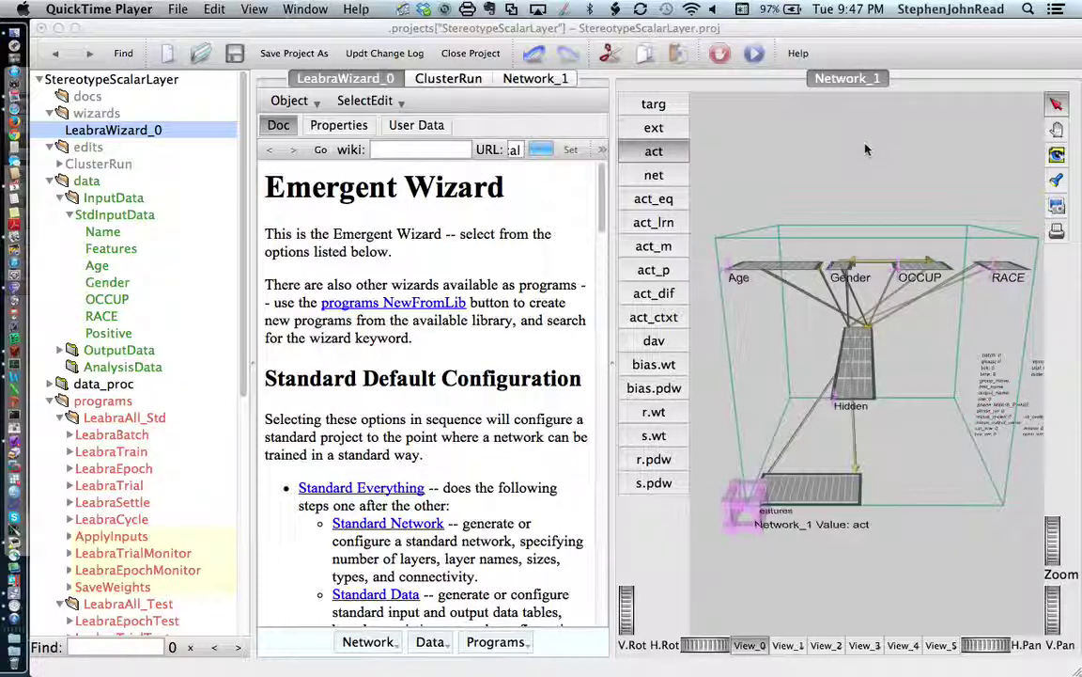
Step: Add a new layer to the Leabra network Network_1
{"action": "left_click", "coordinate": [752, 196]}
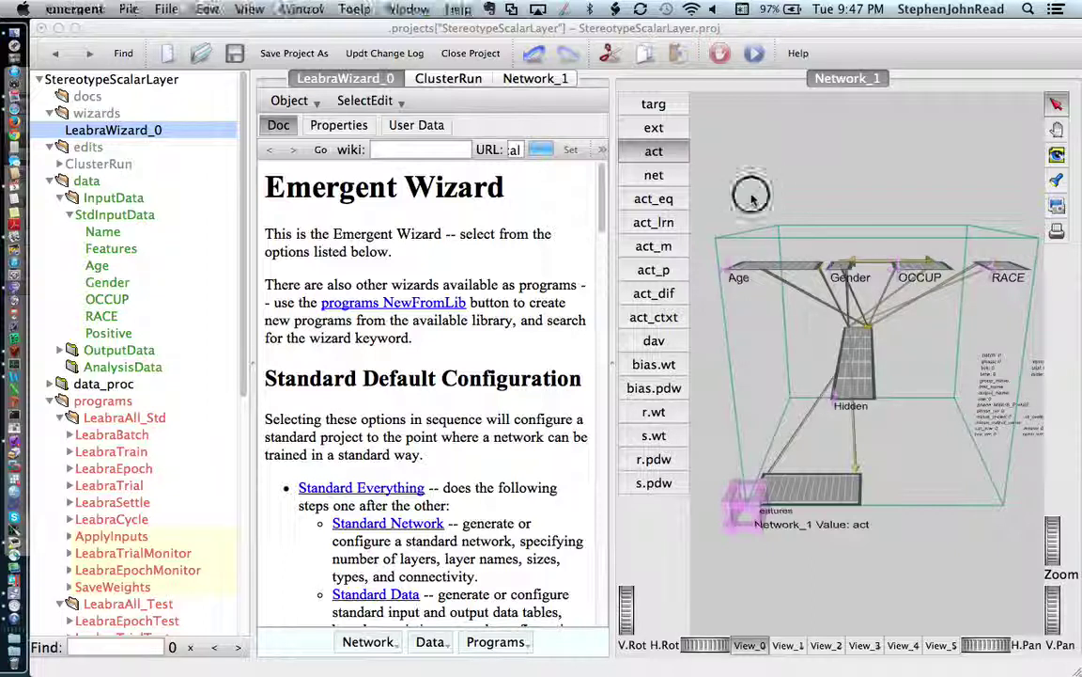
{"action": "left_click", "coordinate": [751, 197]}
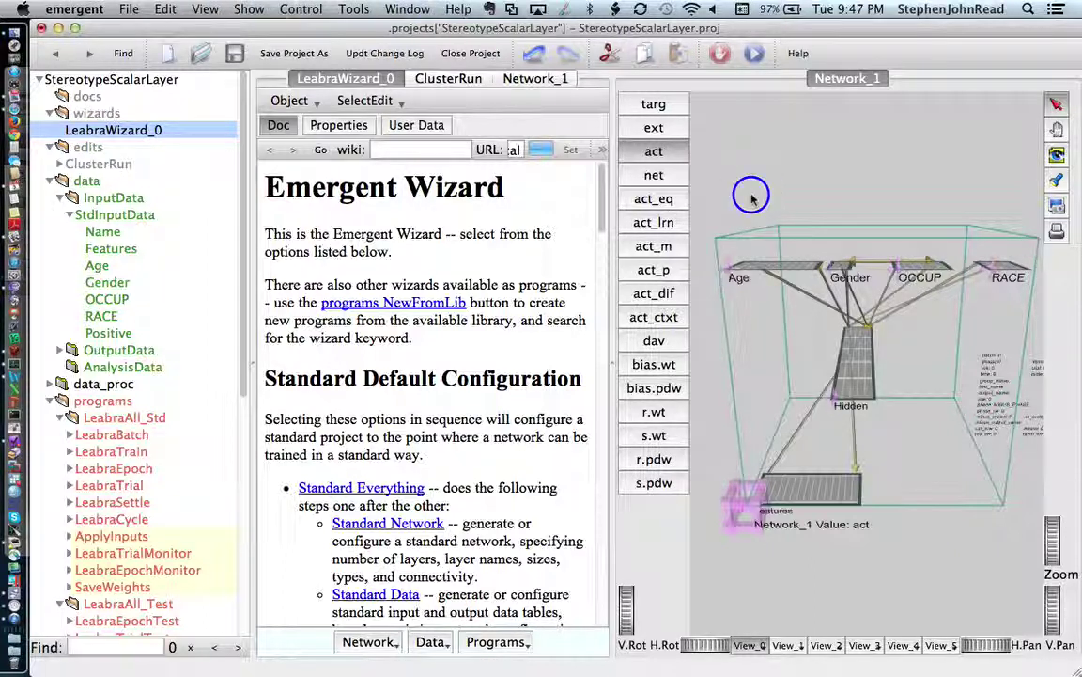
{"action": "left_click", "coordinate": [779, 237]}
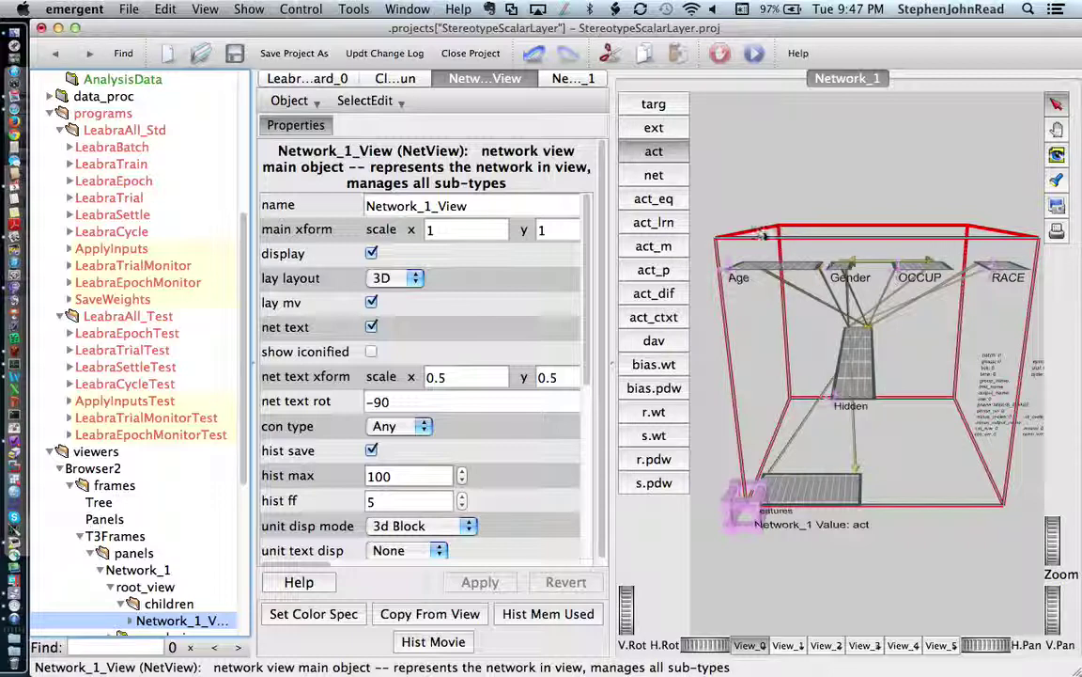
{"action": "right_click", "coordinate": [769, 243]}
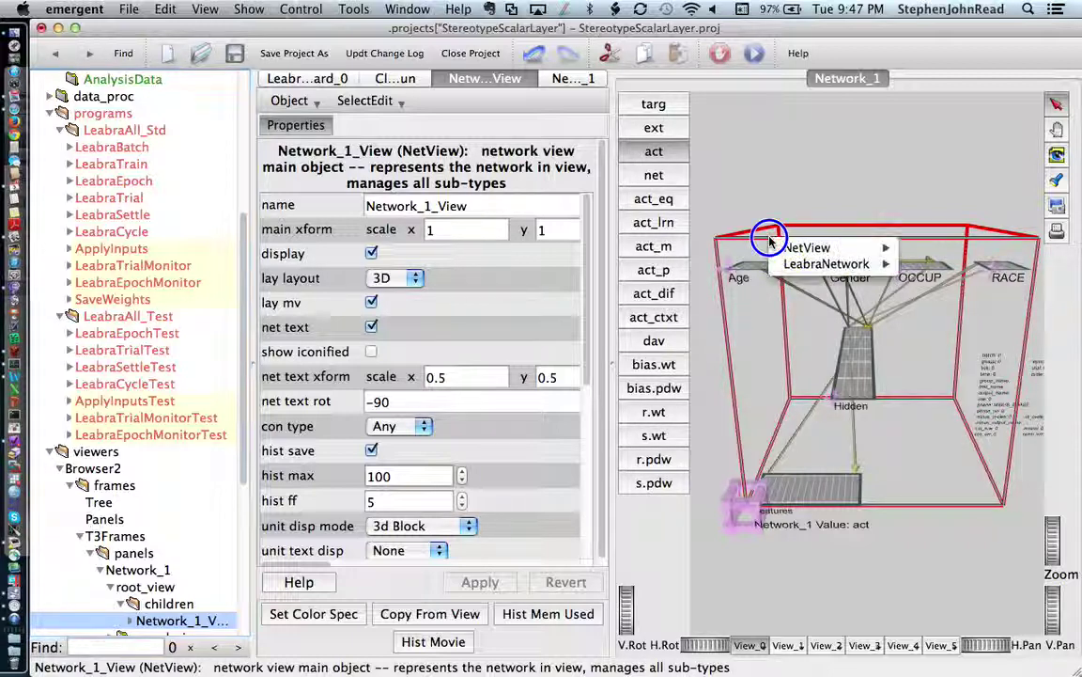
{"action": "mouse_move", "coordinate": [773, 247]}
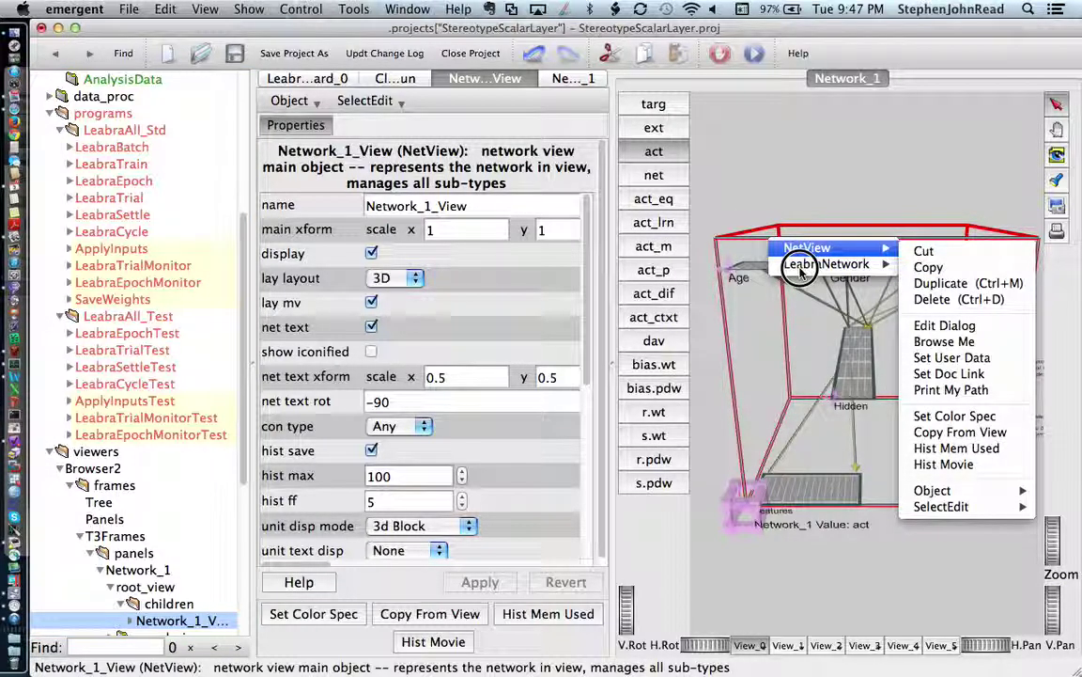
{"action": "mouse_move", "coordinate": [800, 267]}
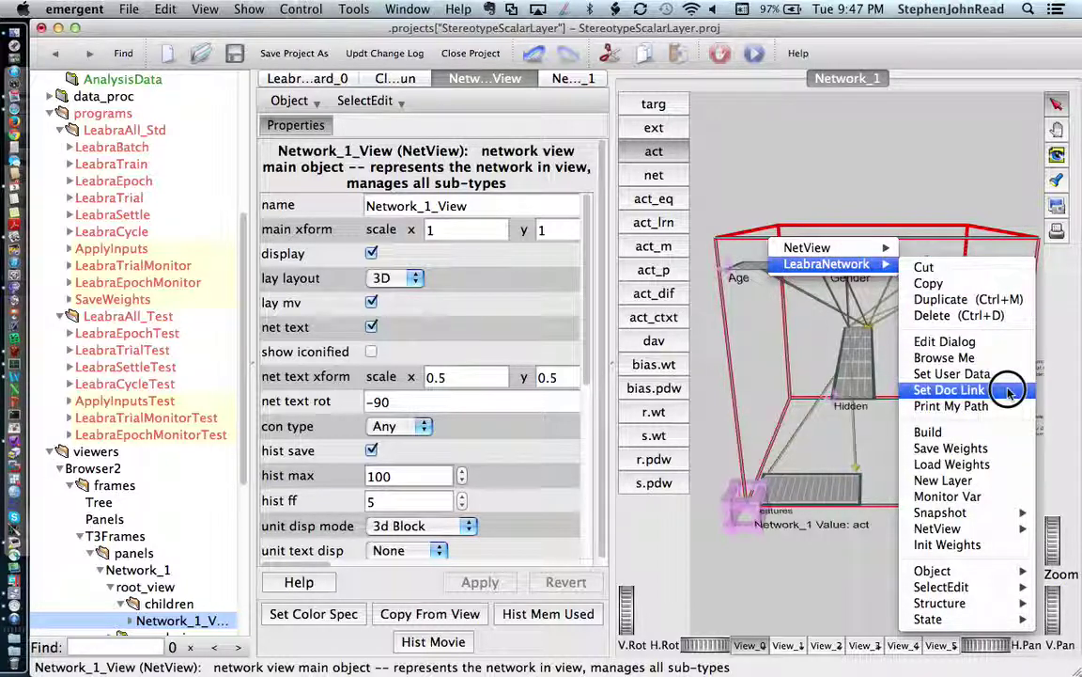
{"action": "left_click", "coordinate": [995, 484]}
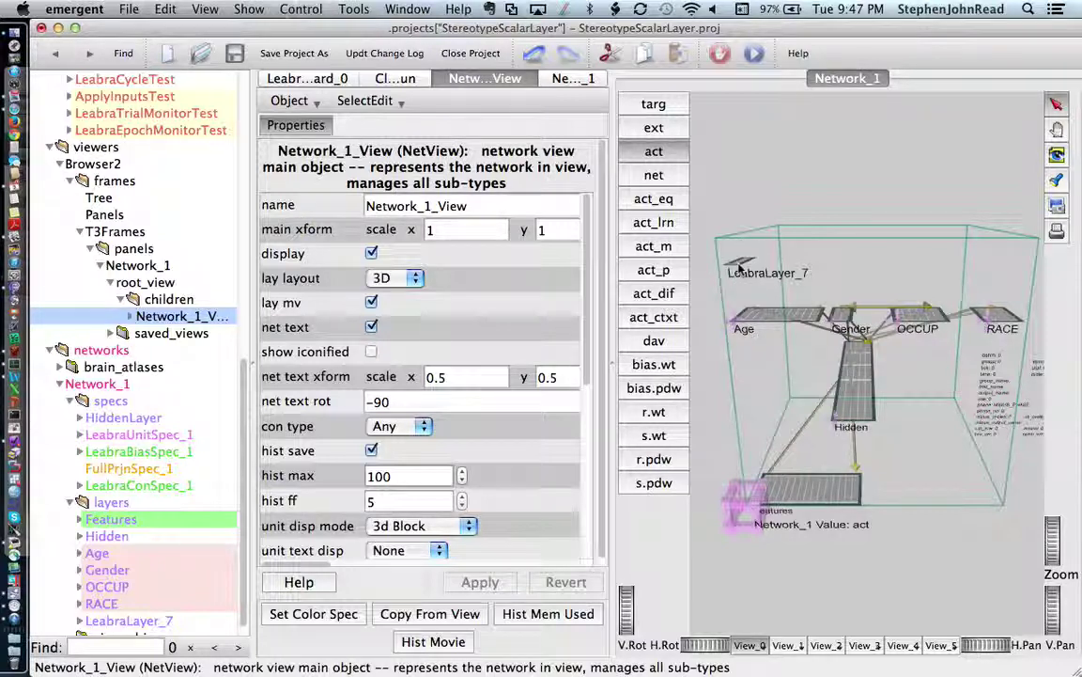
Step: Name the newly added layer Positive
{"action": "left_click", "coordinate": [741, 266]}
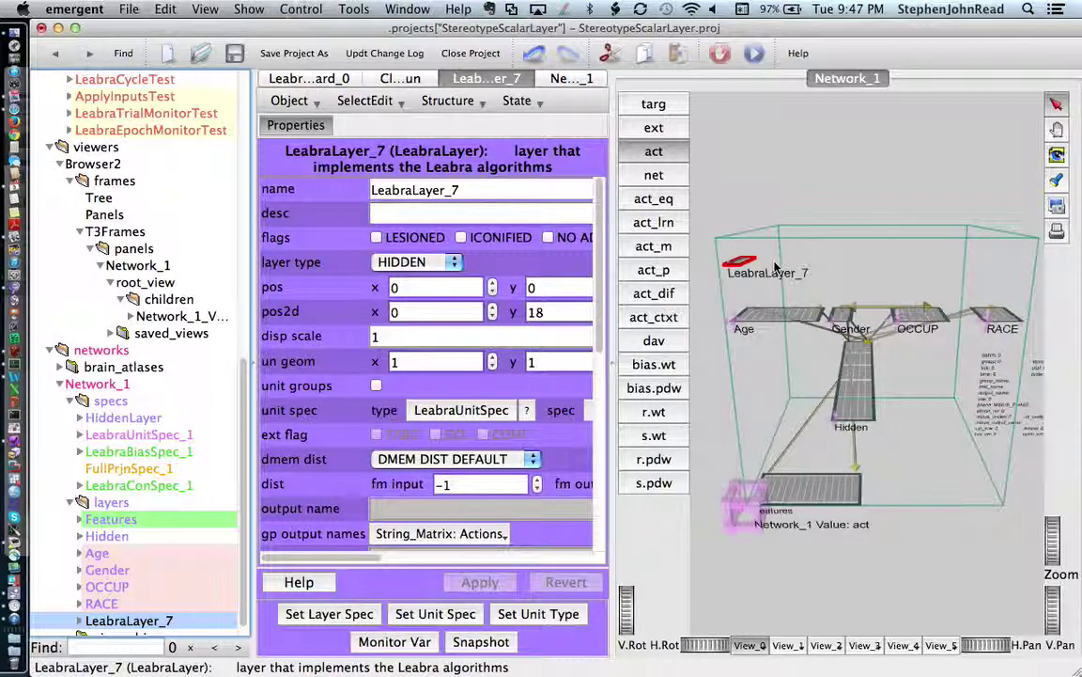
{"action": "left_click_drag", "start_coordinate": [473, 190], "coordinate": [367, 186]}
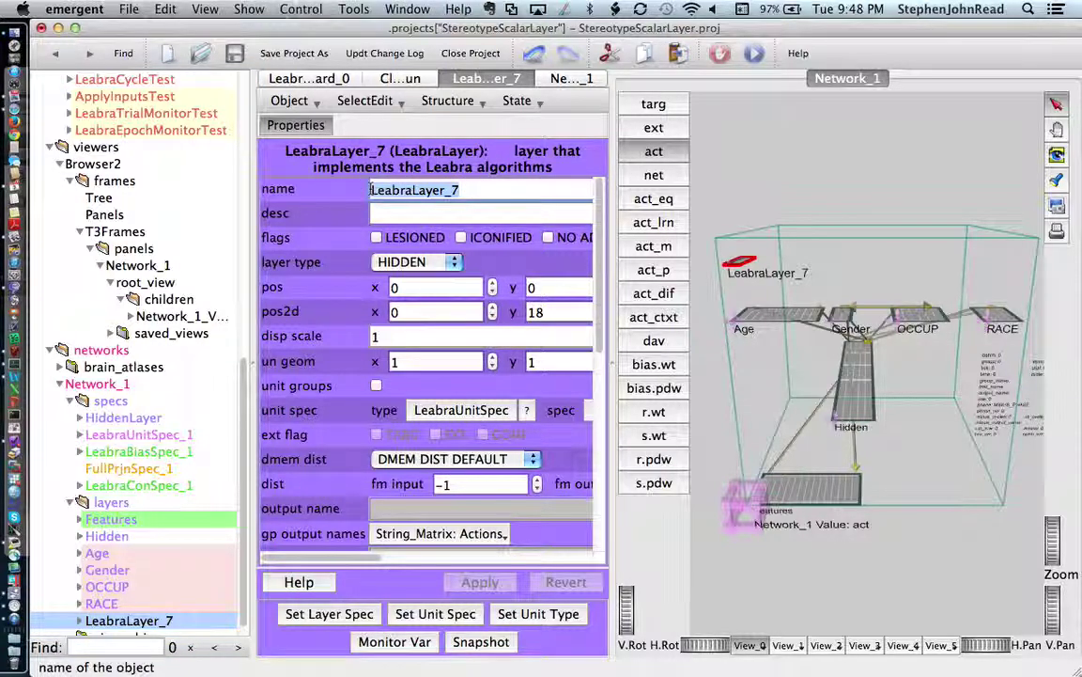
{"action": "type", "text": "Evalua"}
{"action": "key", "text": "BackSpace"}
{"action": "key", "text": "BackSpace"}
{"action": "key", "text": "BackSpace"}
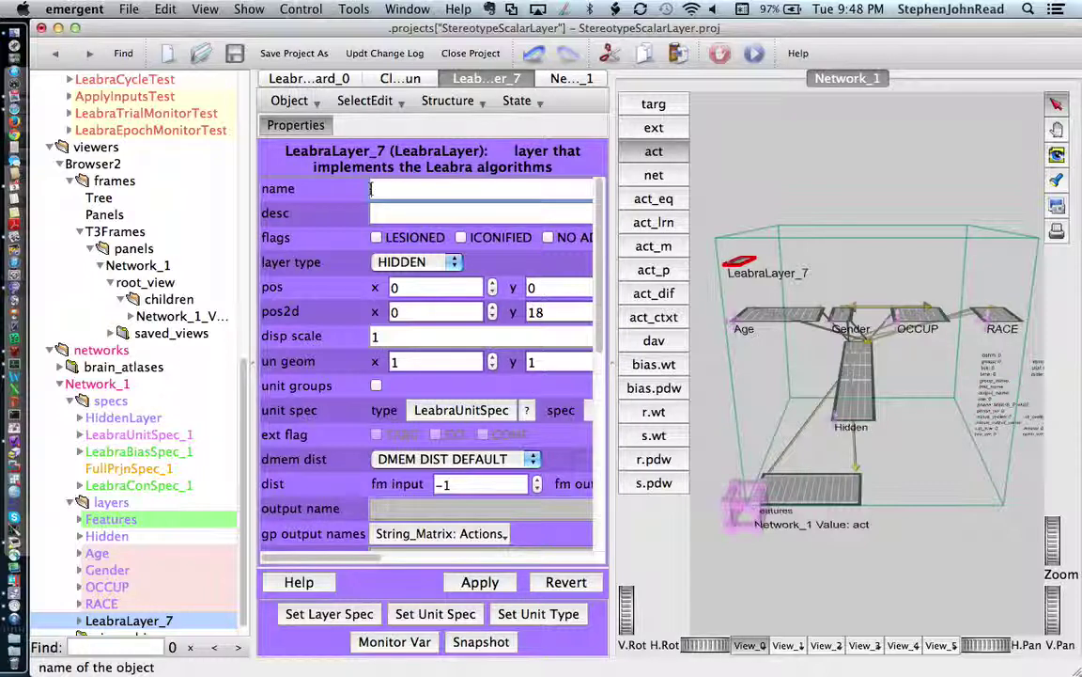
{"action": "type", "text": "Positive"}
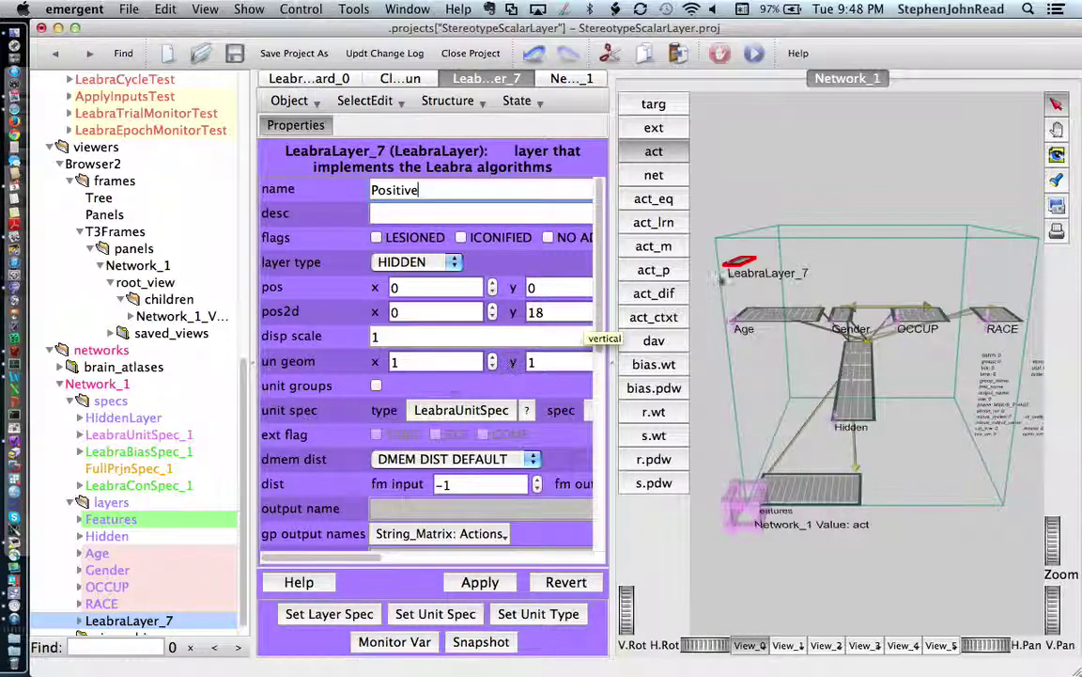
Step: Set the Positive layer's x unit geometry to 12, apply the layer changes, and build Network_1
{"action": "left_click", "coordinate": [396, 363]}
{"action": "type", "text": "2"}
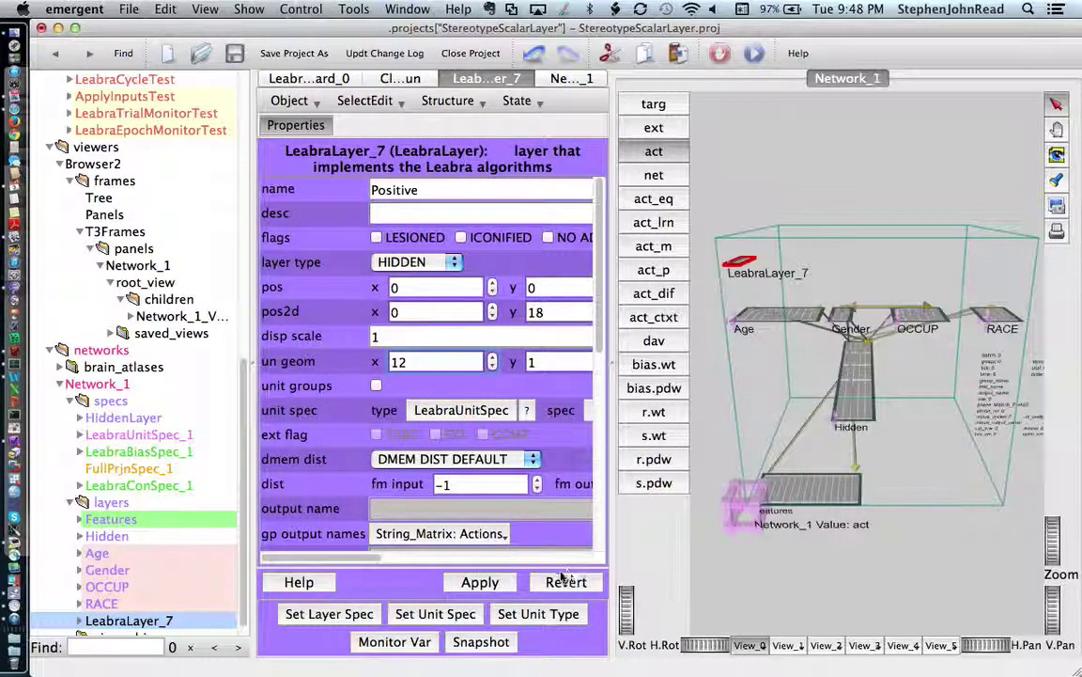
{"action": "key", "text": "Return"}
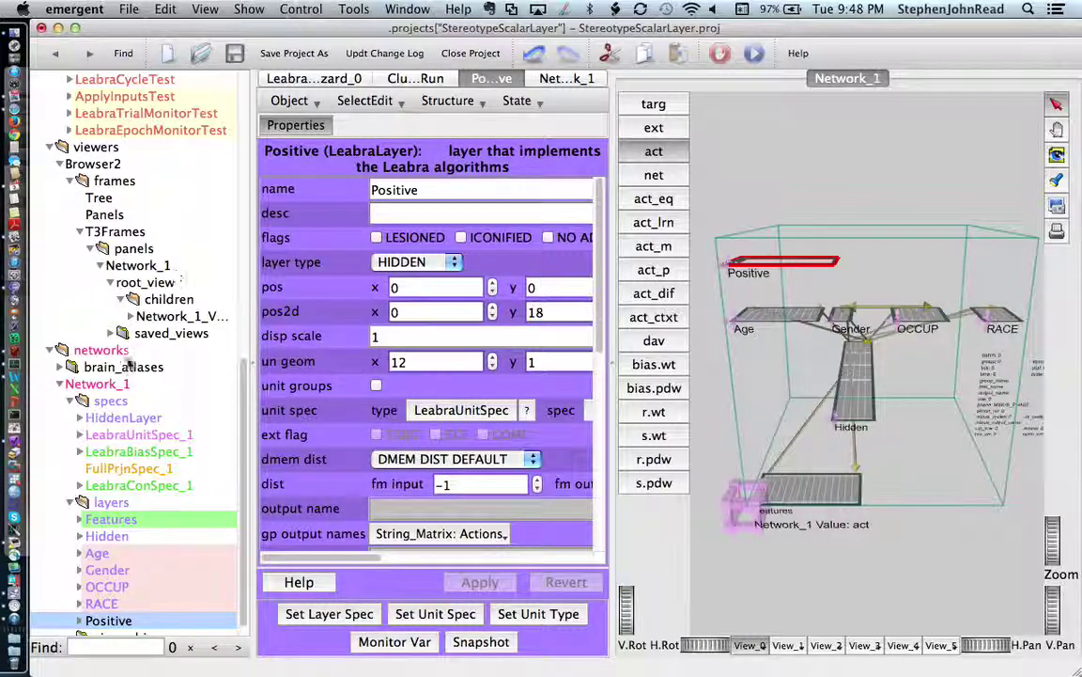
{"action": "left_click", "coordinate": [98, 384]}
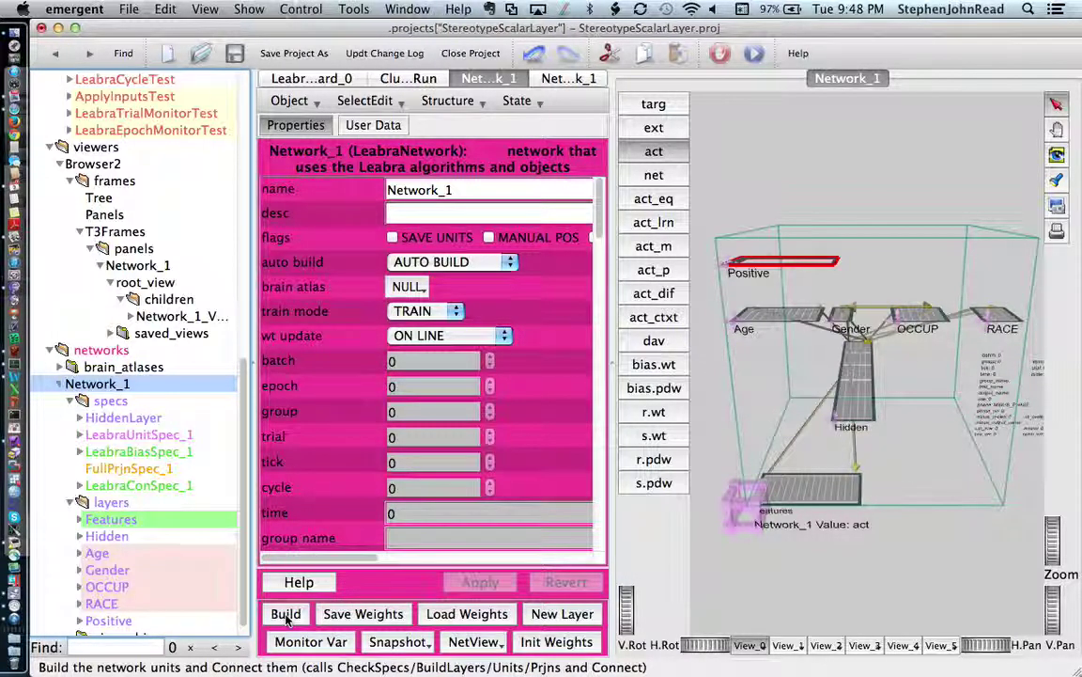
{"action": "left_click", "coordinate": [286, 614]}
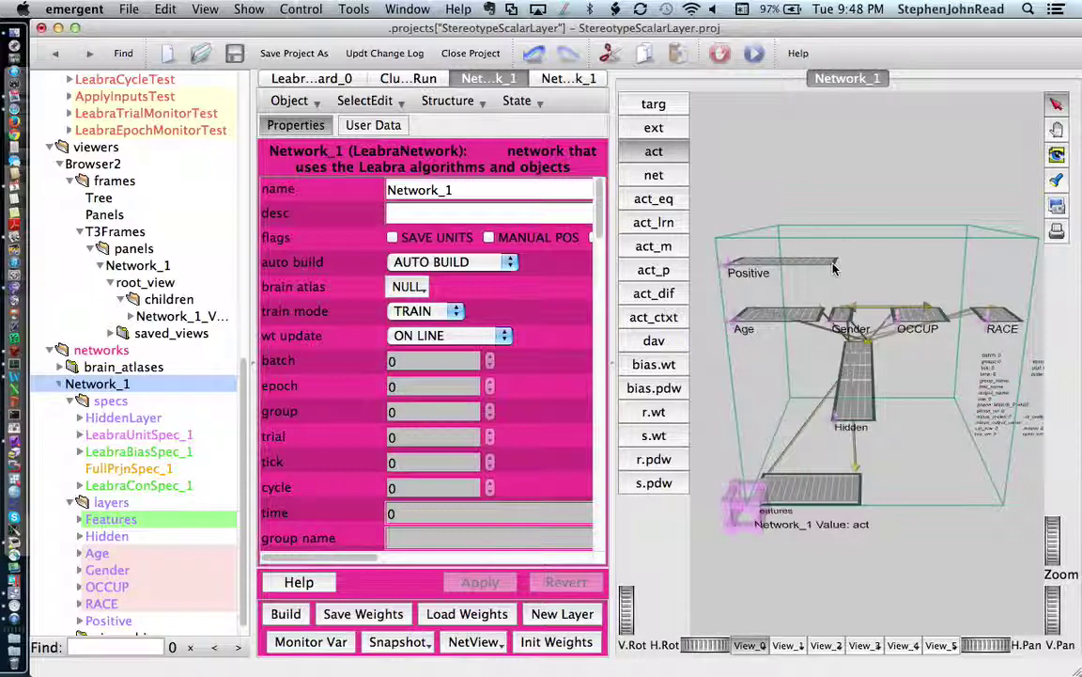
Step: Set the layer type of the Positive layer to TARGET
{"action": "left_click", "coordinate": [833, 268]}
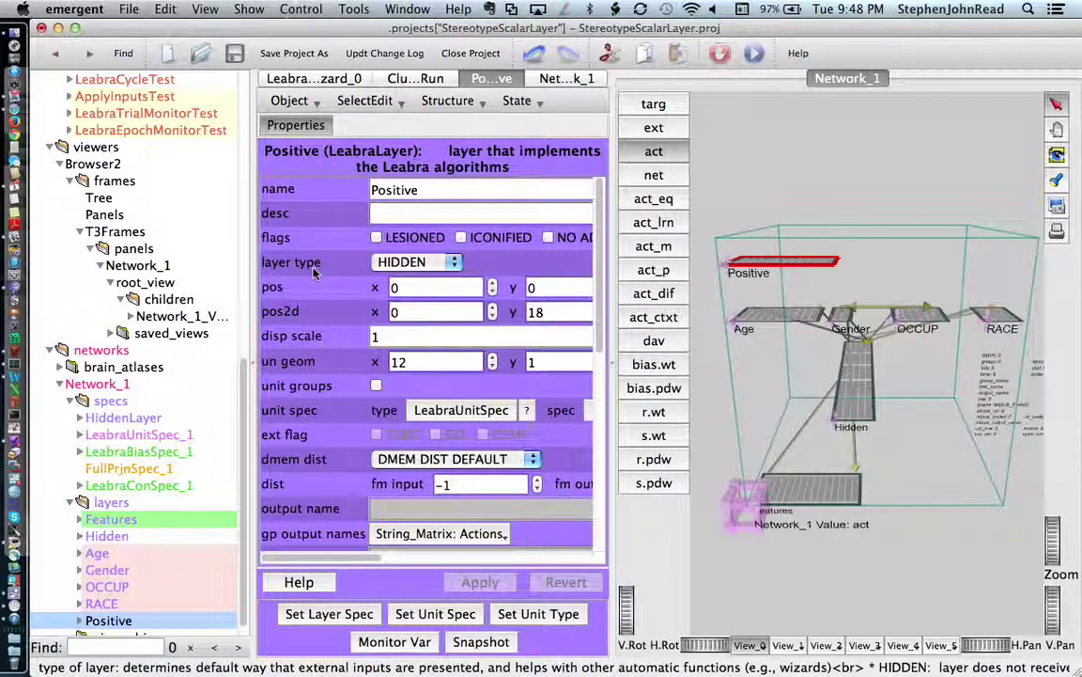
{"action": "mouse_move", "coordinate": [315, 271]}
{"action": "left_click", "coordinate": [451, 264]}
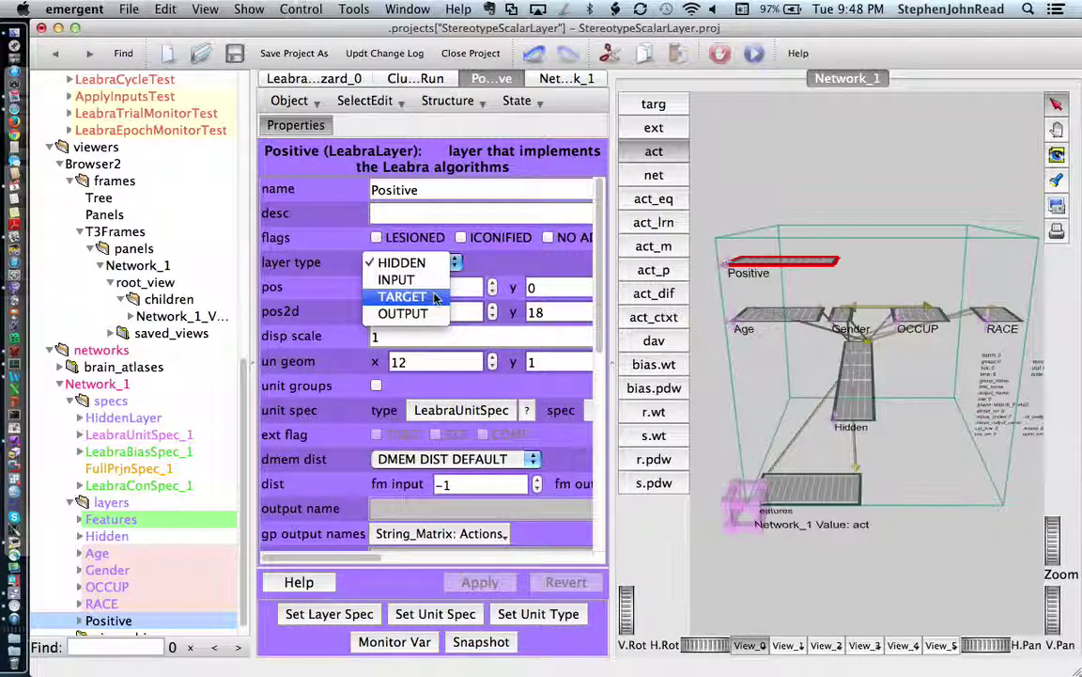
{"action": "left_click", "coordinate": [402, 296]}
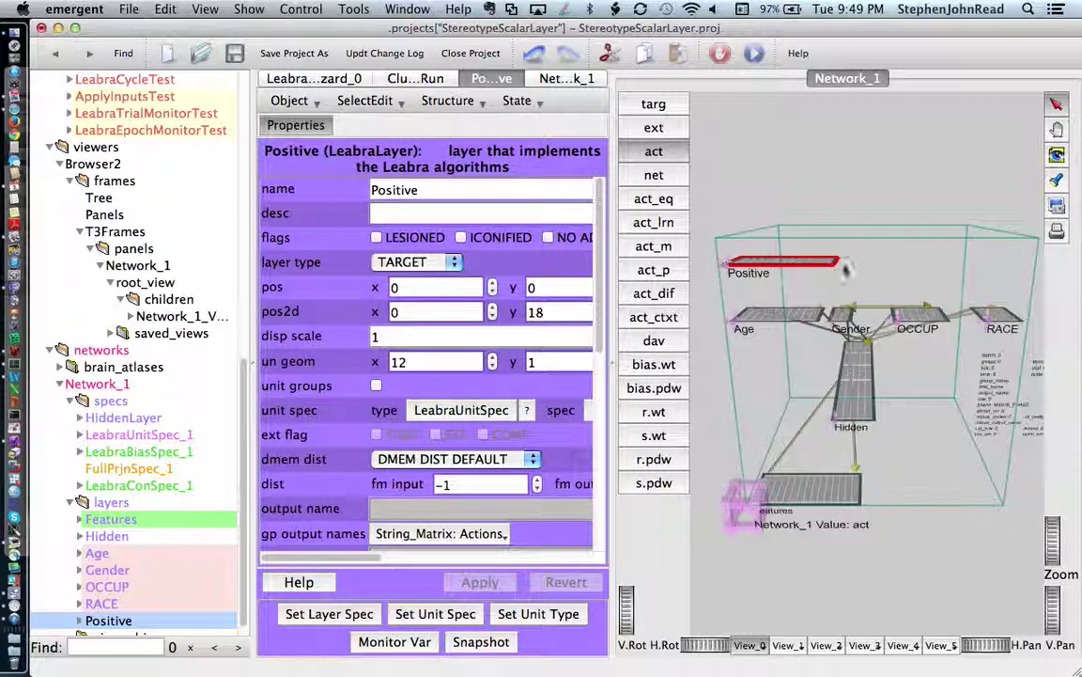
Step: Connect the Positive and RACE layers with bidirectional projections
{"action": "left_click", "coordinate": [1015, 319]}
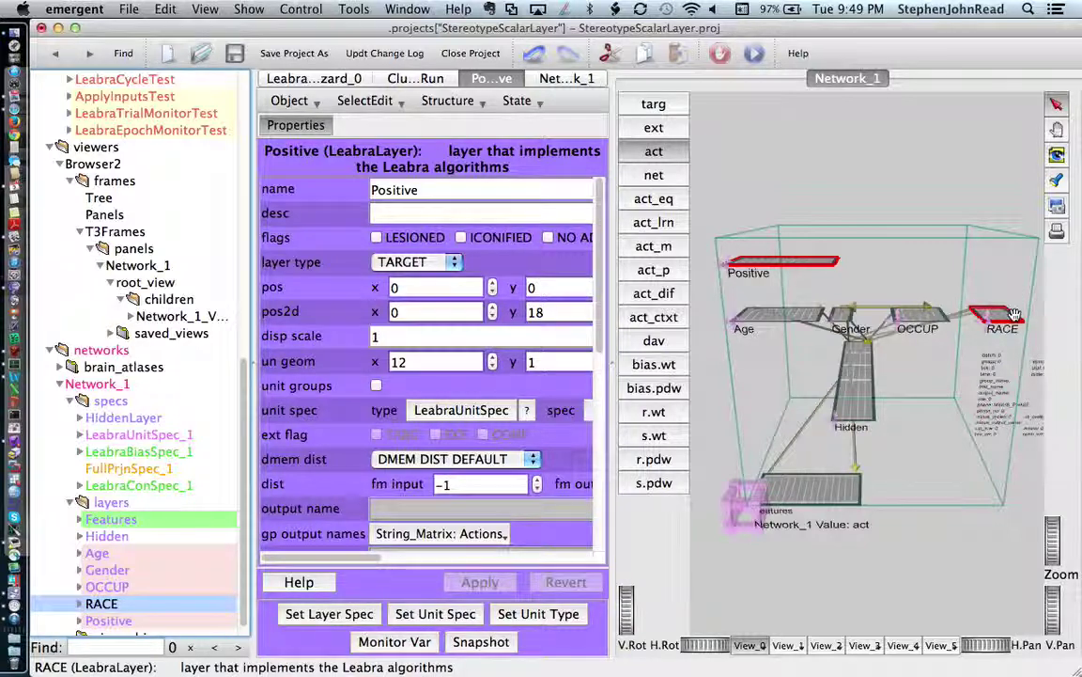
{"action": "right_click", "coordinate": [1013, 321]}
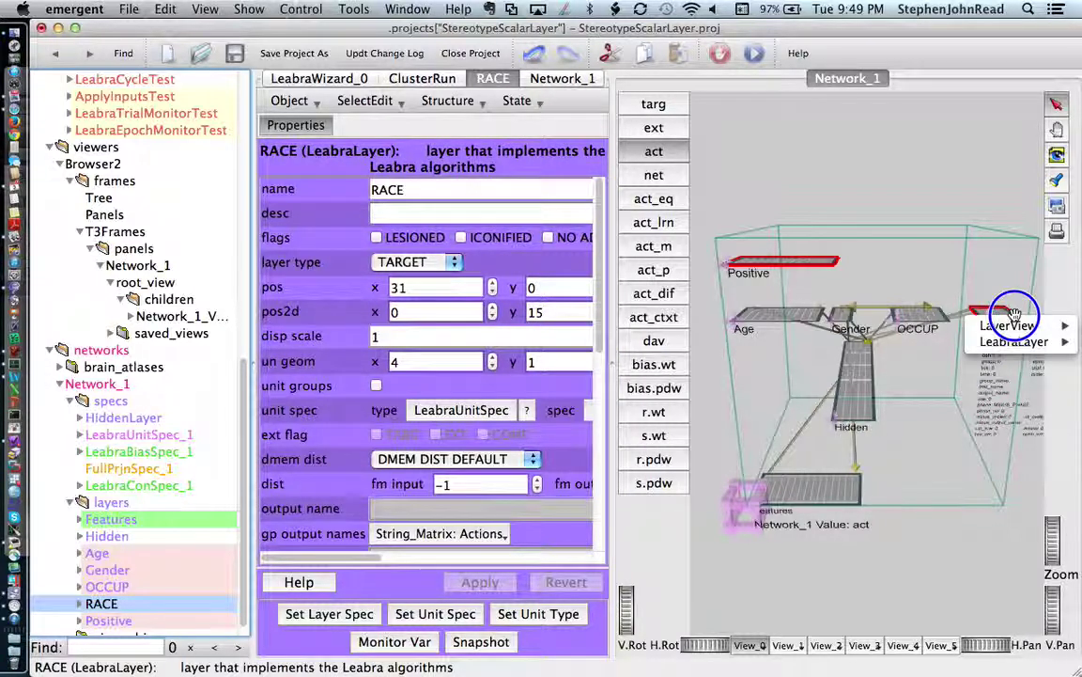
{"action": "mouse_move", "coordinate": [1021, 346]}
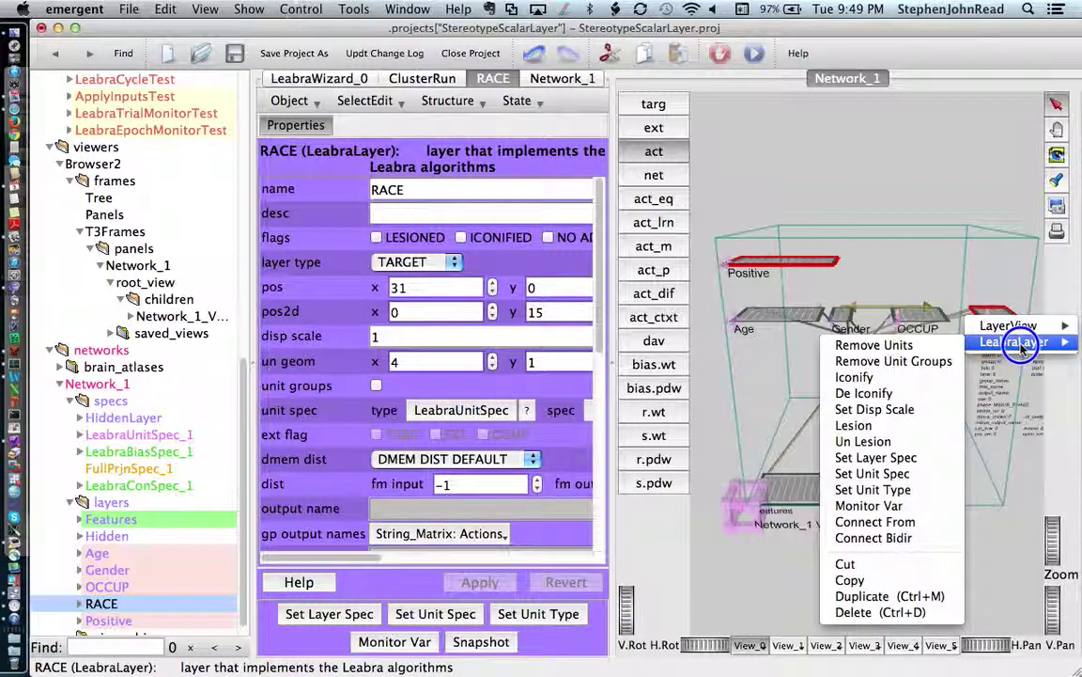
{"action": "left_click", "coordinate": [892, 540]}
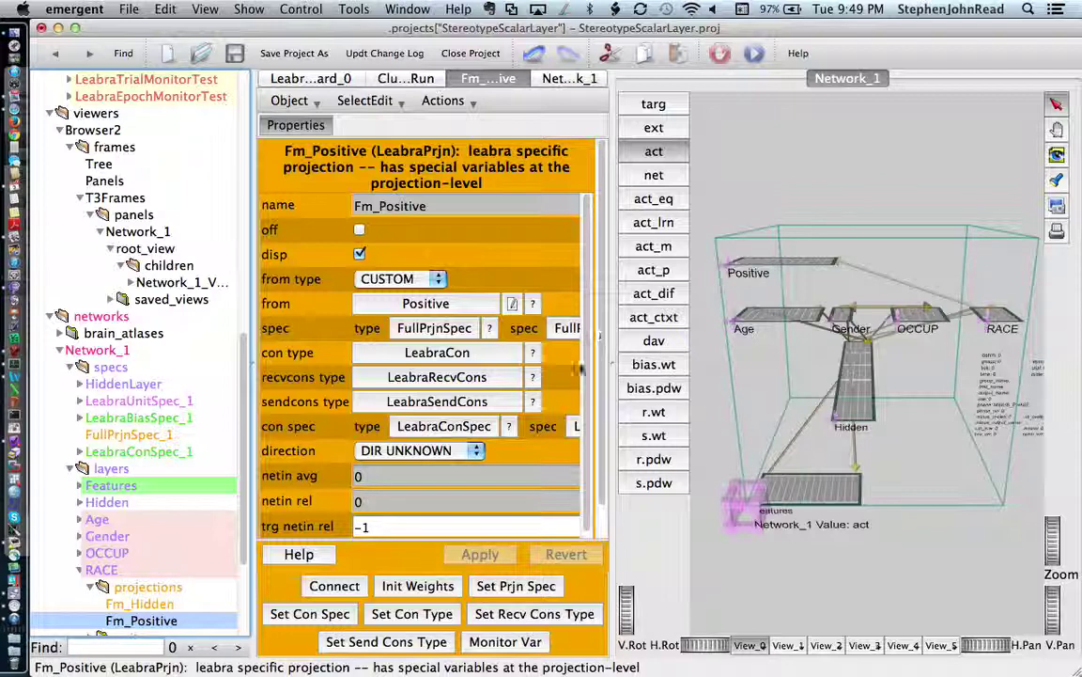
Step: Make all connections for the Fm_Positive projection and rebuild Network_1
{"action": "left_click", "coordinate": [335, 587]}
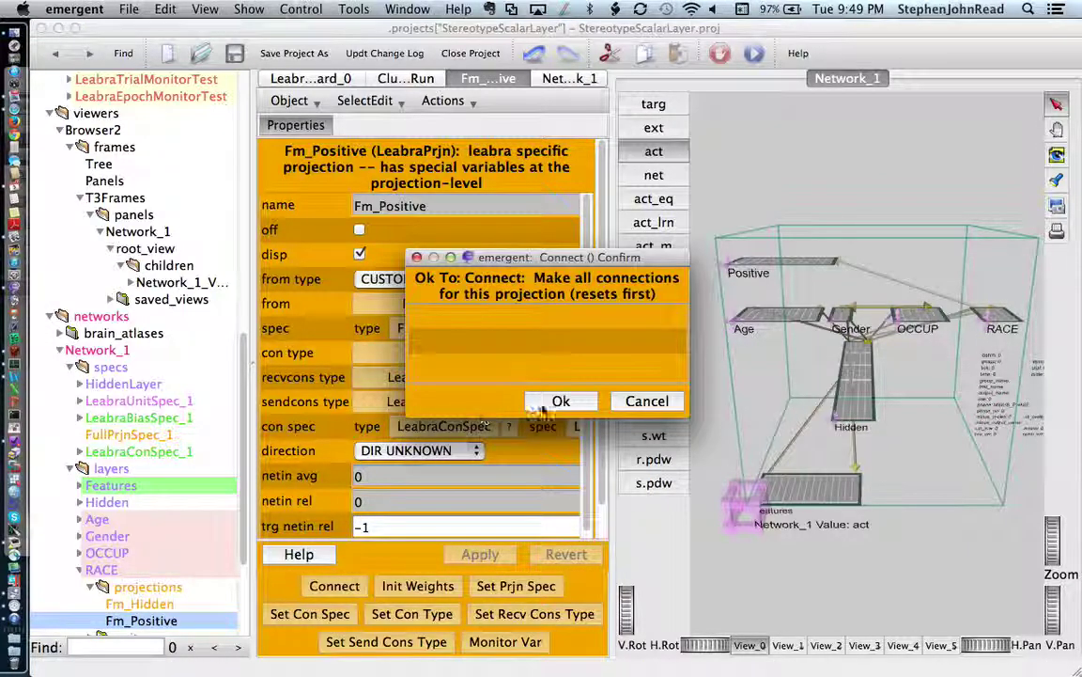
{"action": "left_click", "coordinate": [560, 401]}
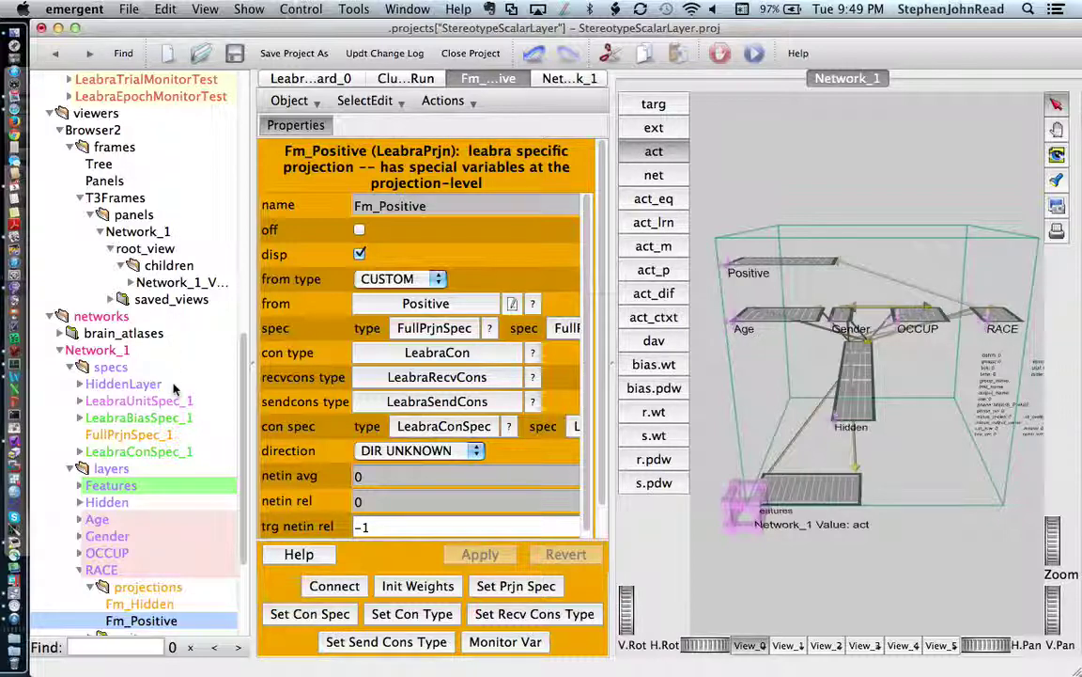
{"action": "left_click", "coordinate": [97, 349]}
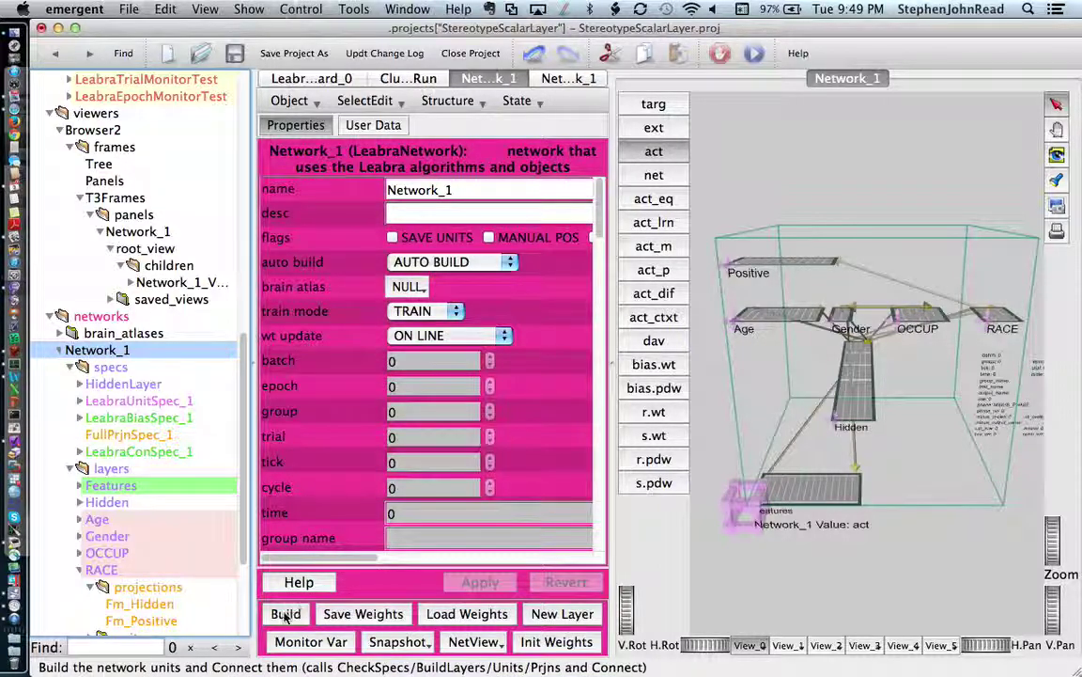
{"action": "left_click", "coordinate": [285, 613]}
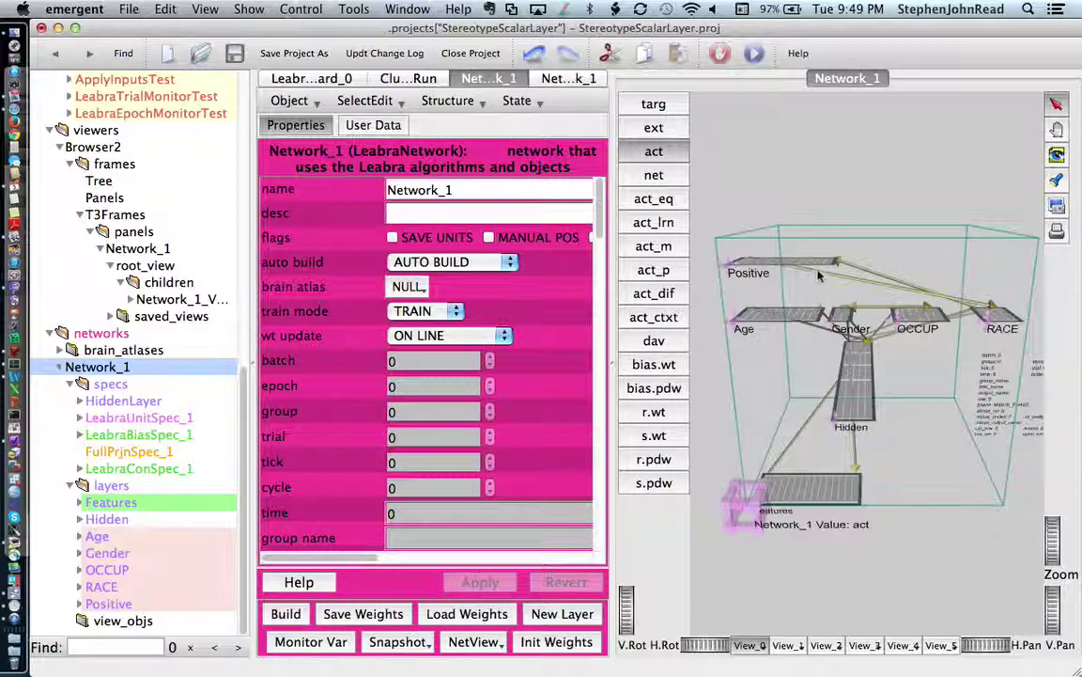
Step: Update the StdInputData table from Network_1's configuration with the LeabraWizard_0 Update Input Data Fm Net command
{"action": "left_click_drag", "start_coordinate": [242, 385], "coordinate": [239, 65]}
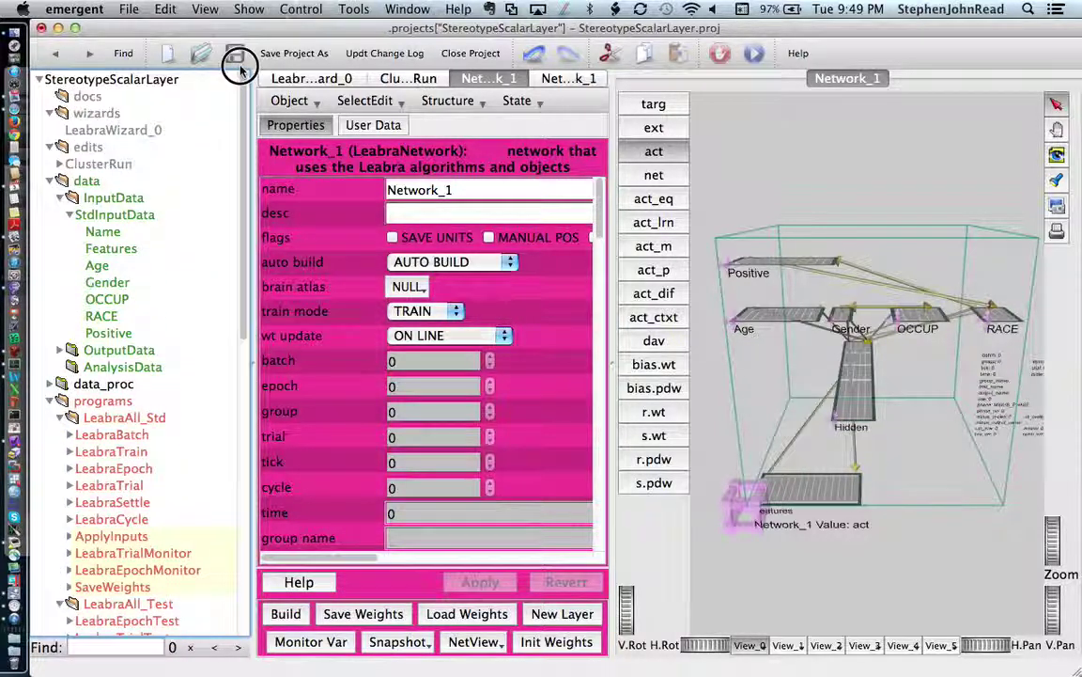
{"action": "left_click", "coordinate": [134, 133]}
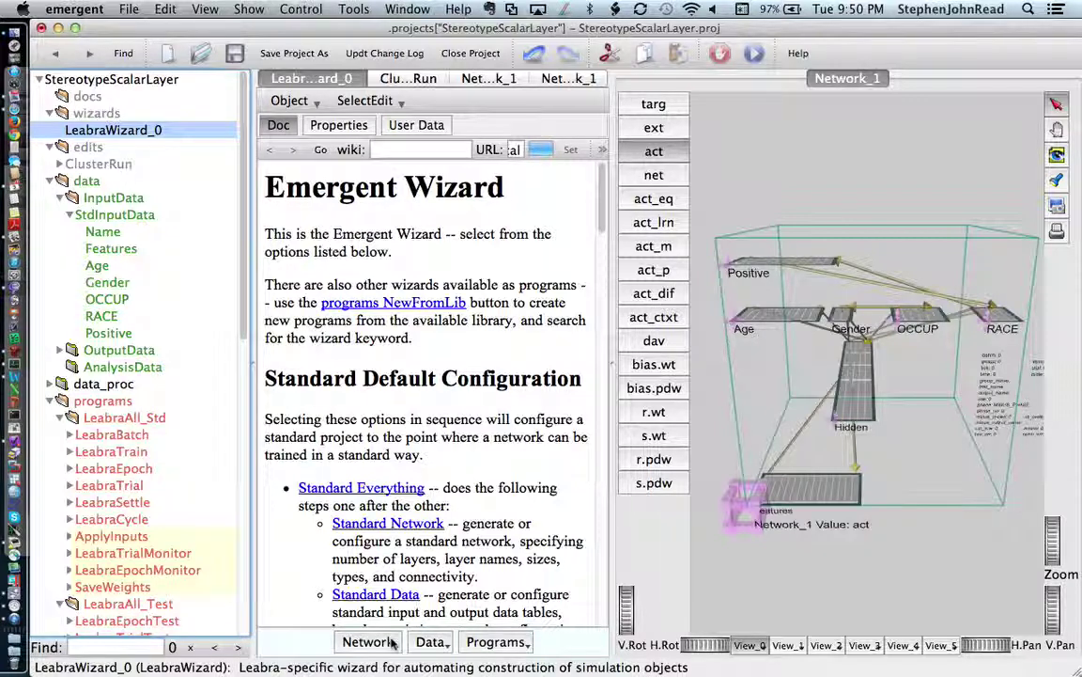
{"action": "left_click", "coordinate": [393, 643]}
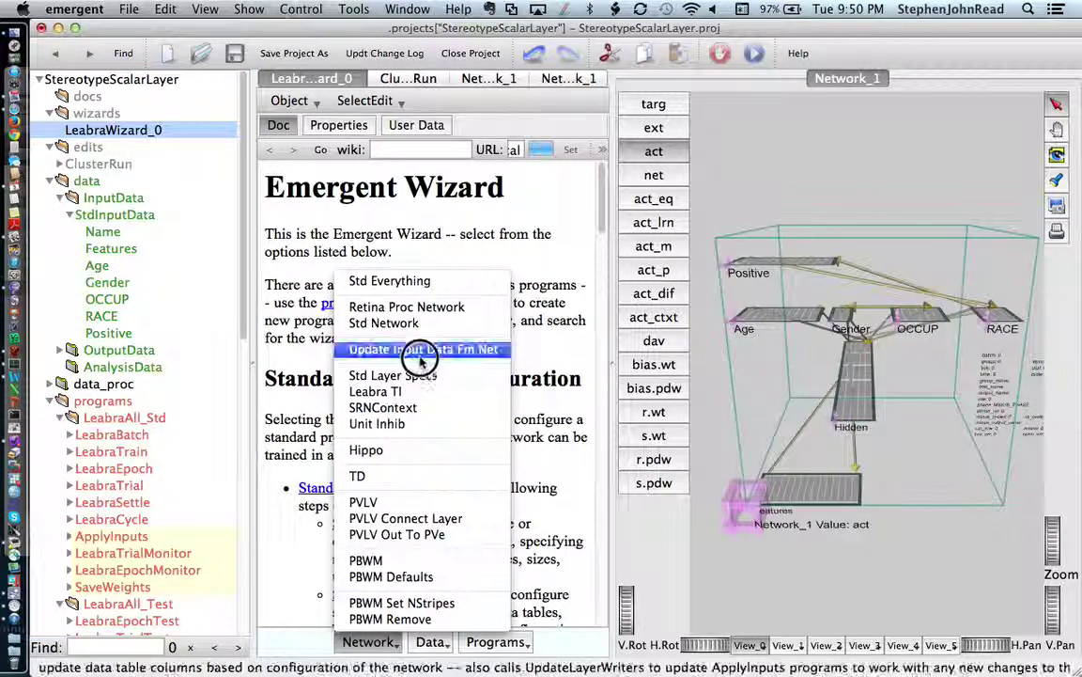
{"action": "left_click", "coordinate": [423, 350]}
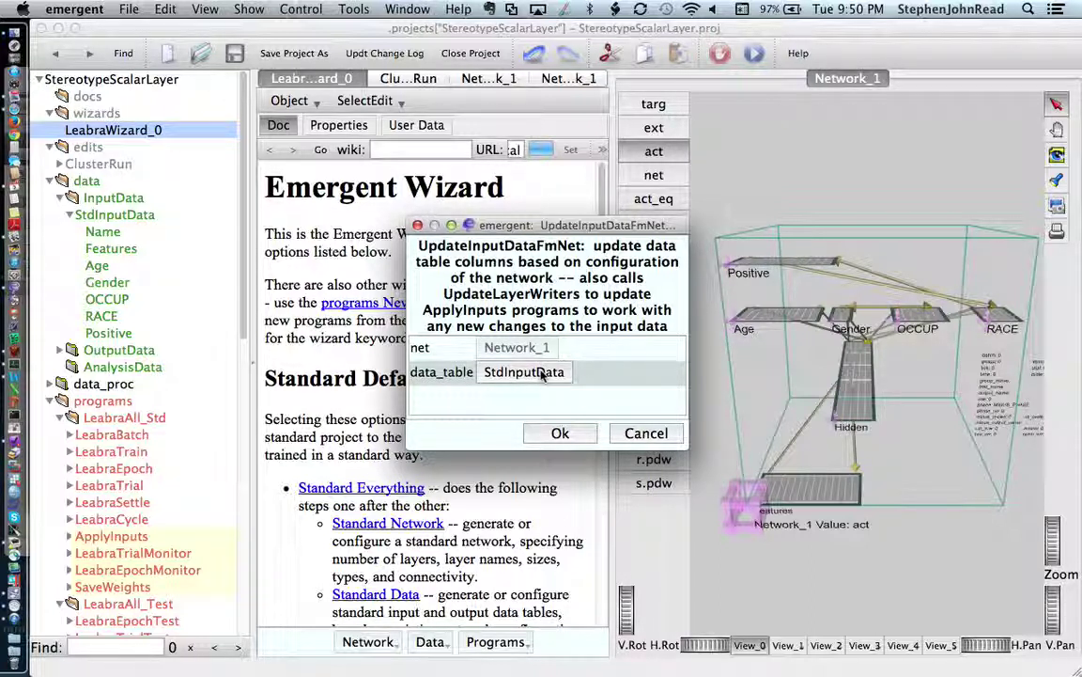
{"action": "left_click", "coordinate": [542, 374]}
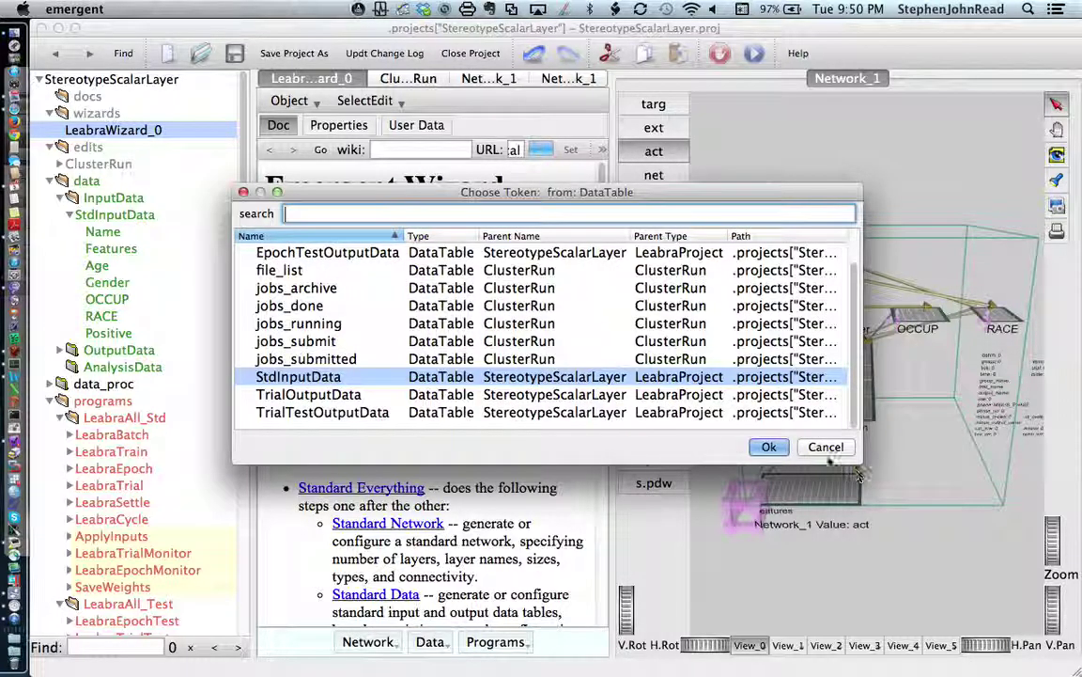
{"action": "left_click", "coordinate": [767, 448]}
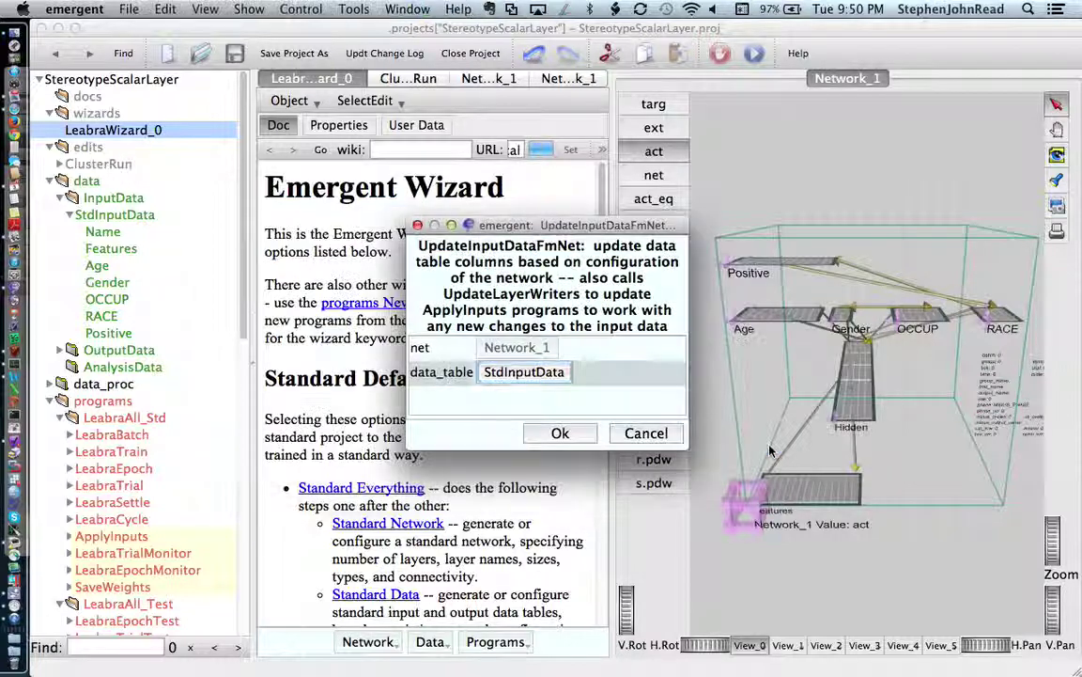
{"action": "left_click", "coordinate": [560, 433]}
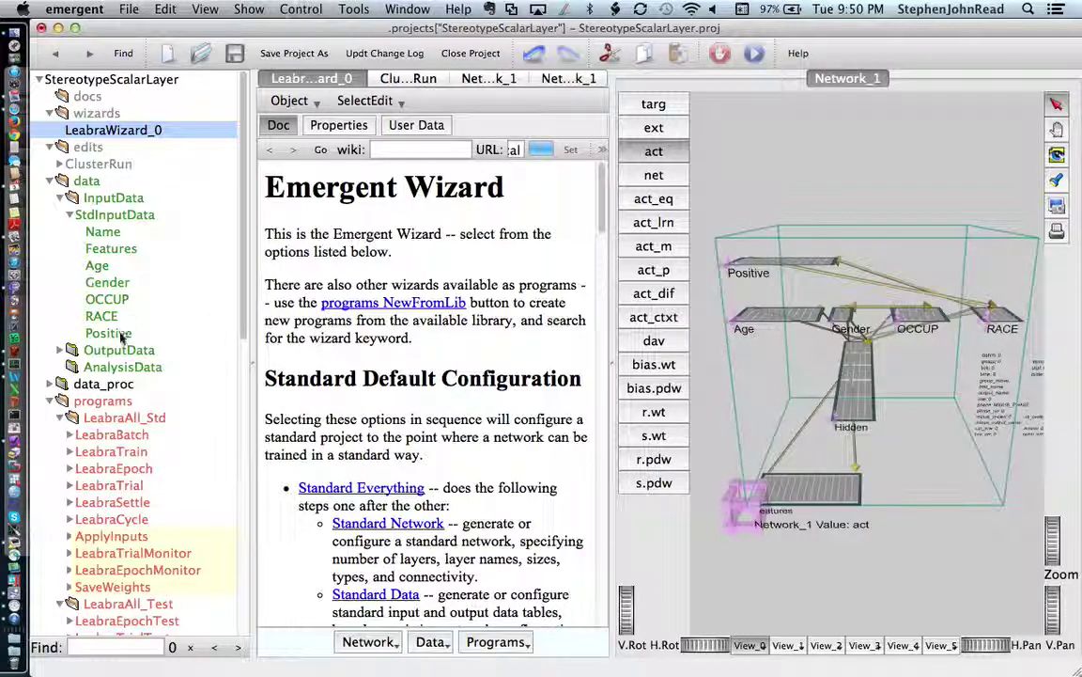
Step: Compare the cell geometry of the Positive column in StdInputData with the Positive layer's unit geometry
{"action": "left_click", "coordinate": [108, 333]}
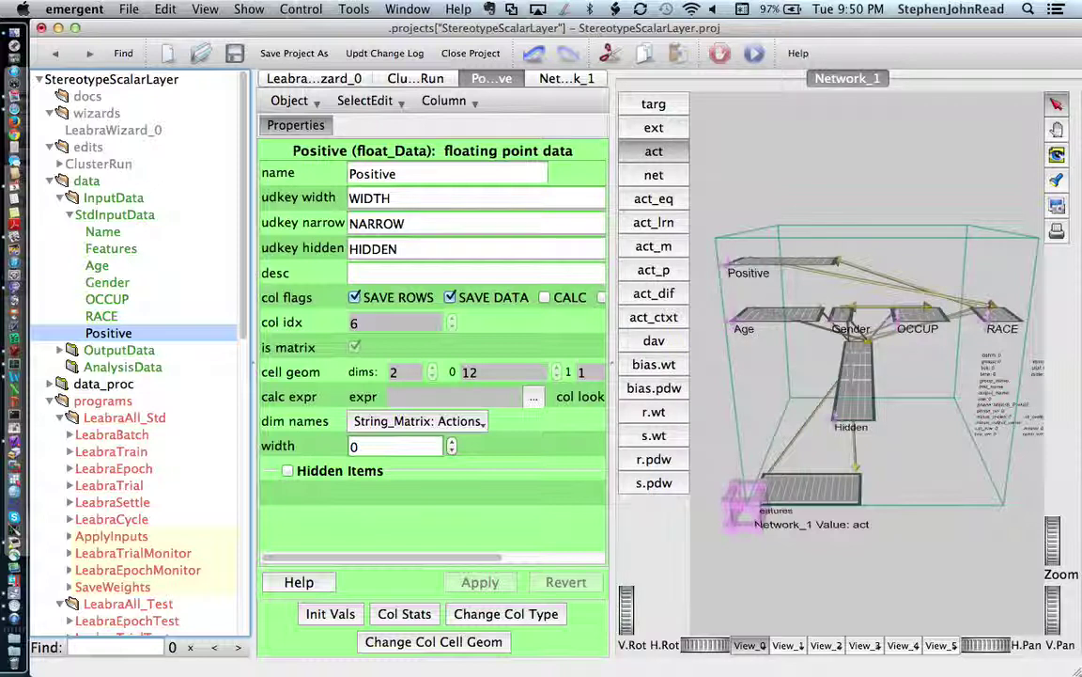
{"action": "left_click", "coordinate": [835, 267]}
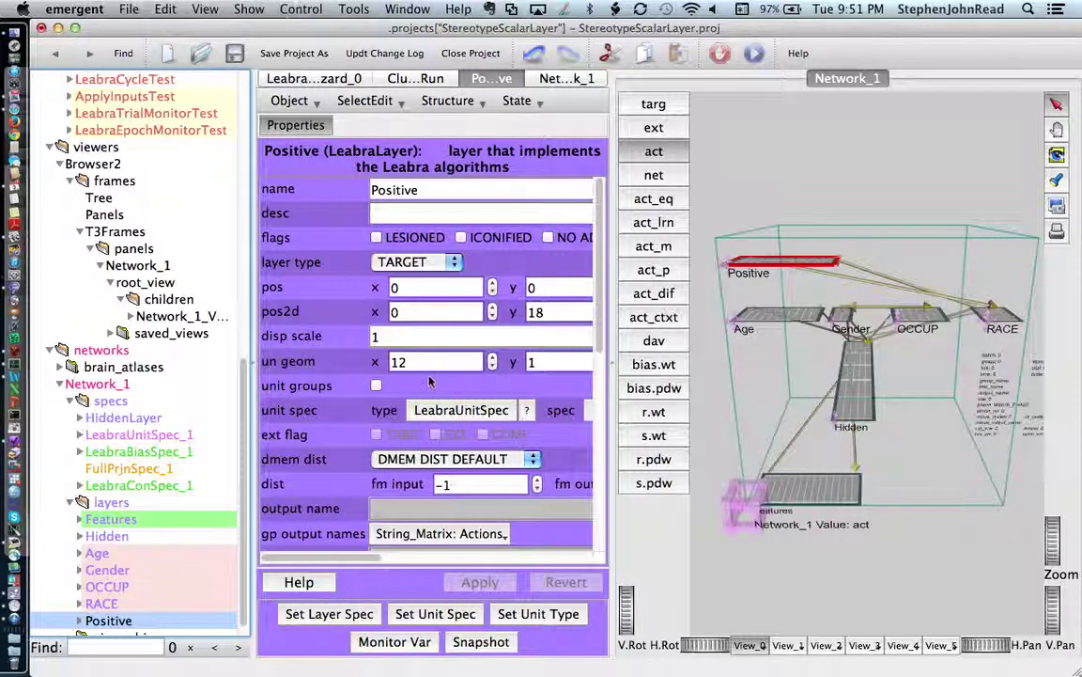
Step: Change the Positive layer's spec type from the default Leabra layer spec to ScalarValLayerSpec
{"action": "scroll", "coordinate": [313, 434], "scroll_direction": "down", "scroll_amount": 10}
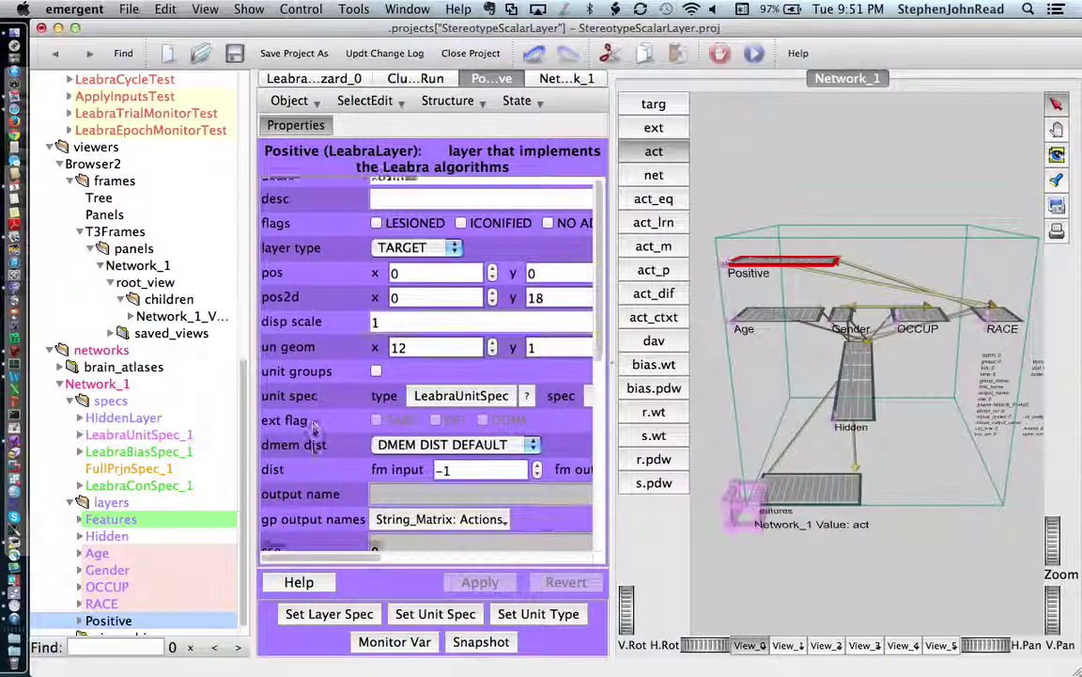
{"action": "scroll", "coordinate": [315, 365], "scroll_direction": "down", "scroll_amount": 3}
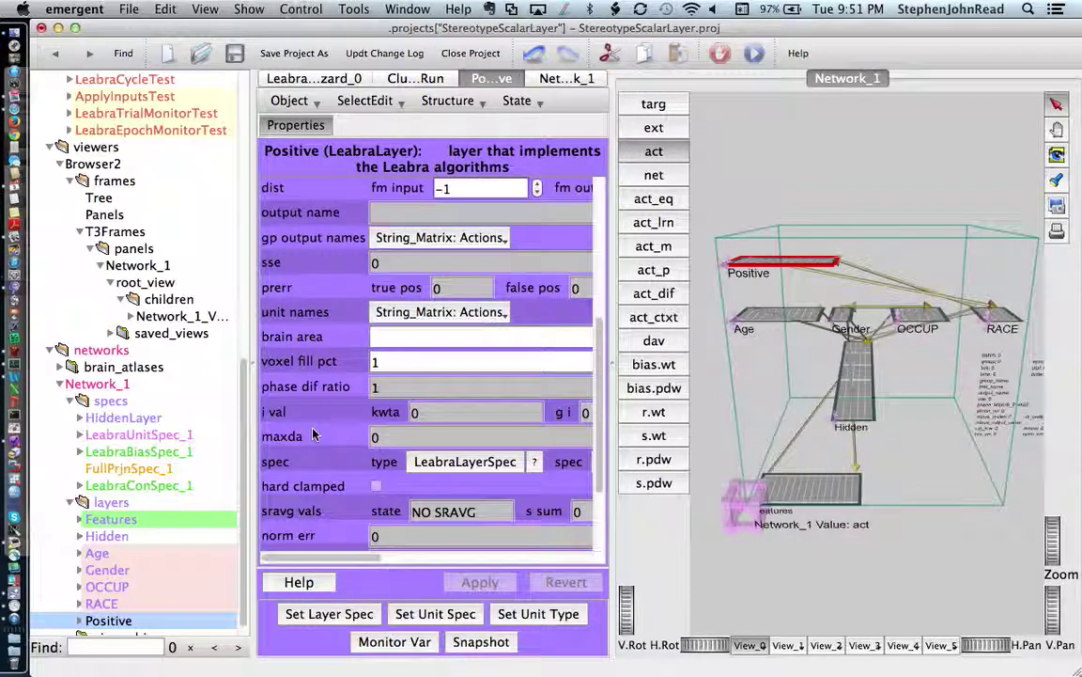
{"action": "left_click", "coordinate": [470, 464]}
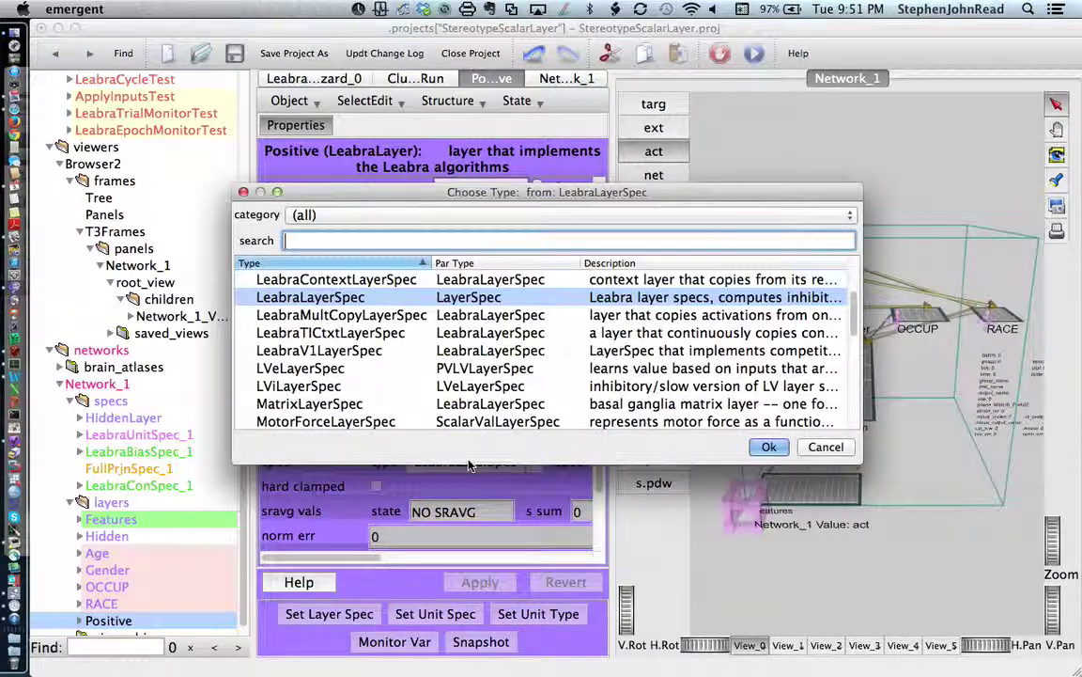
{"action": "scroll", "coordinate": [466, 357], "scroll_direction": "down", "scroll_amount": 5}
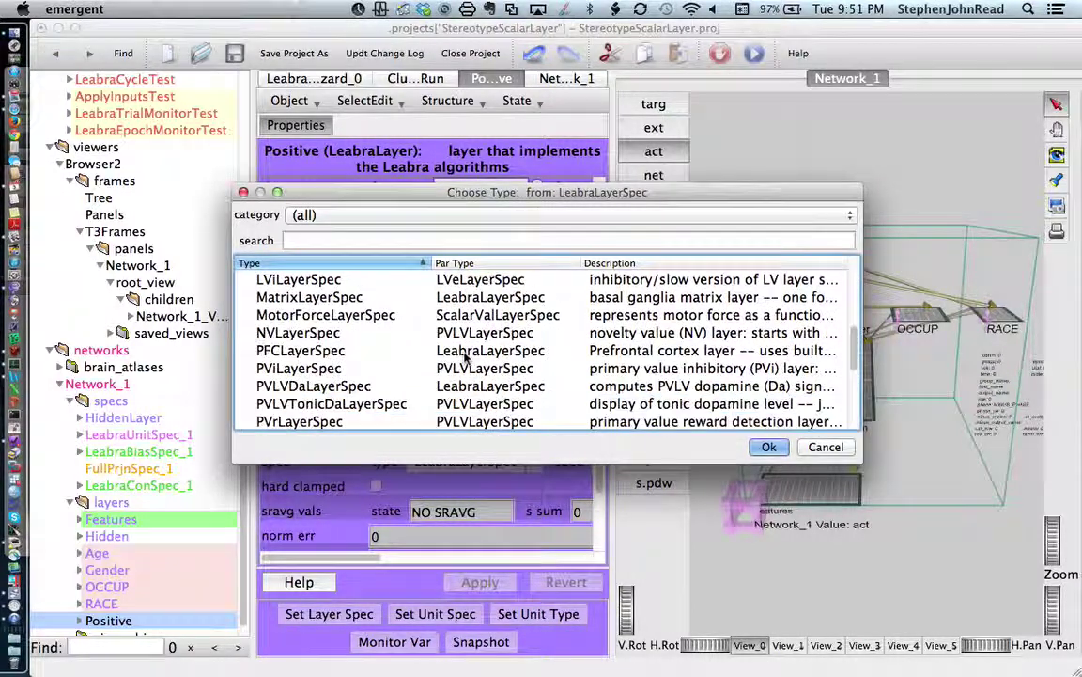
{"action": "scroll", "coordinate": [465, 355], "scroll_direction": "down", "scroll_amount": 2}
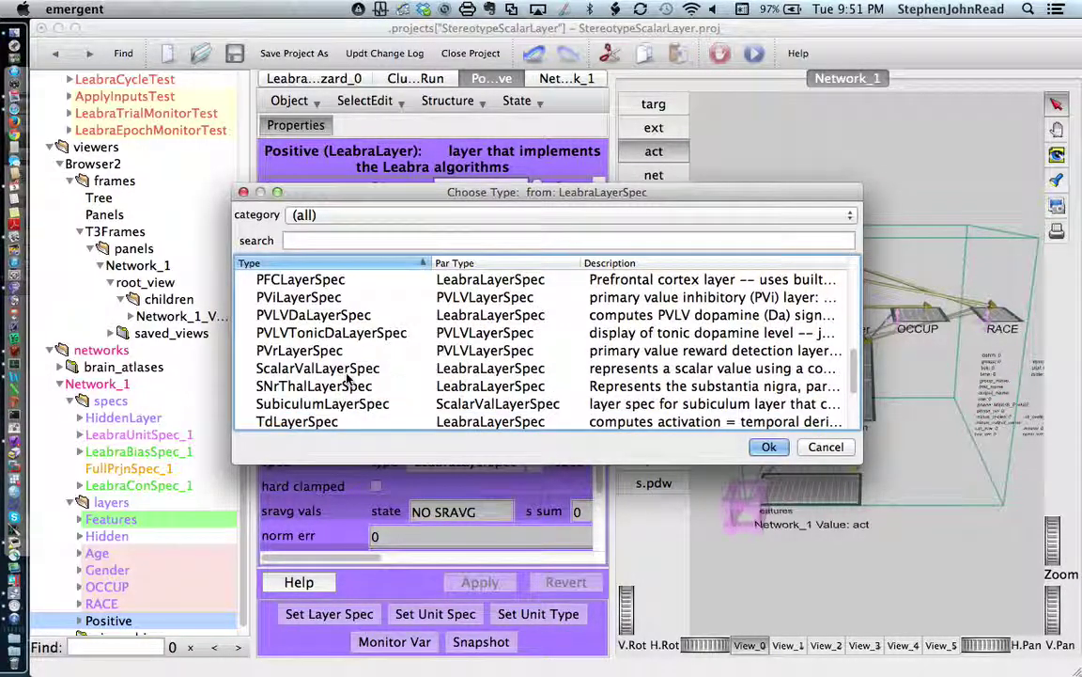
{"action": "key", "text": "Escape"}
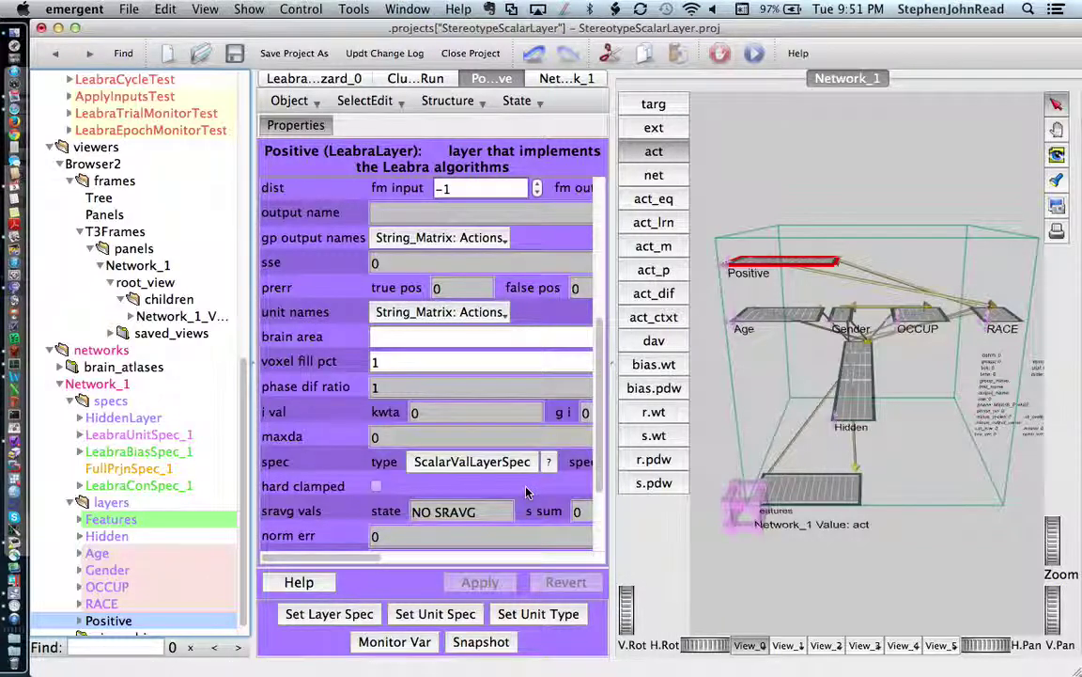
Step: Check the Positive layer's spec assignment and rebuild Network_1 to create the scalar value layer spec
{"action": "scroll", "coordinate": [527, 493], "scroll_direction": "right", "scroll_amount": 5}
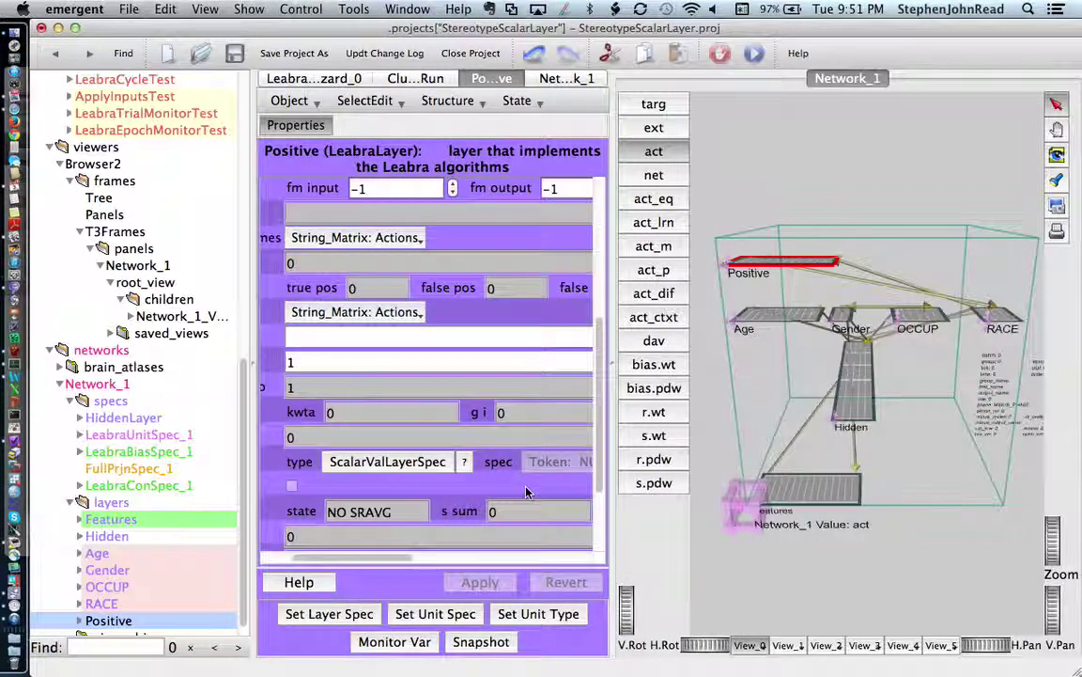
{"action": "scroll", "coordinate": [526, 492], "scroll_direction": "right", "scroll_amount": 2}
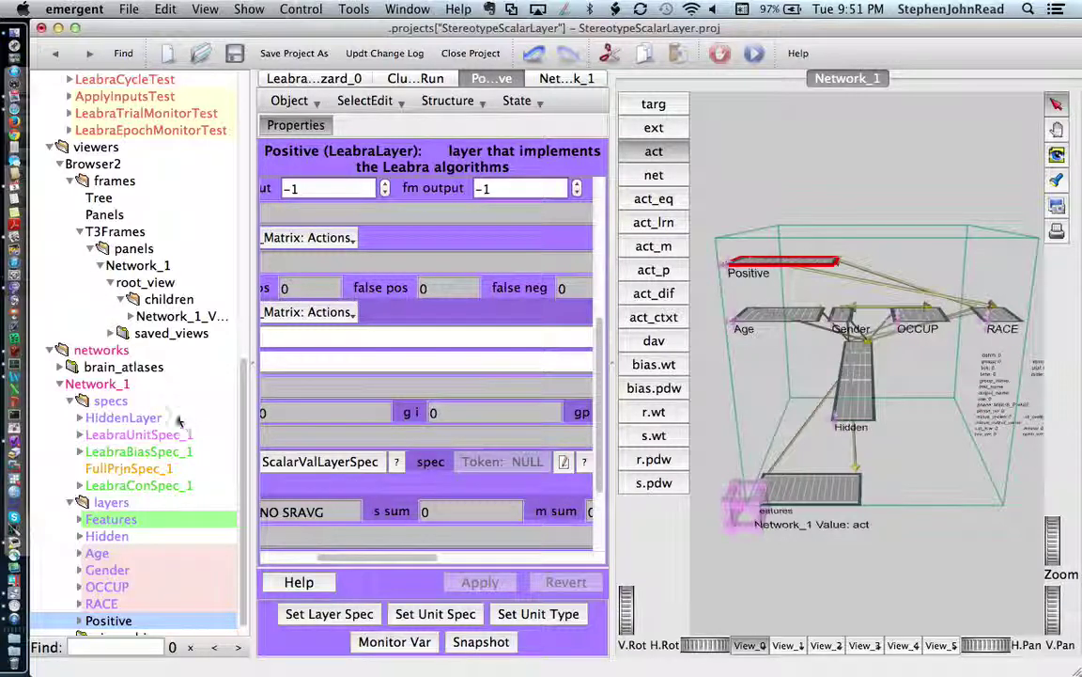
{"action": "left_click", "coordinate": [115, 384]}
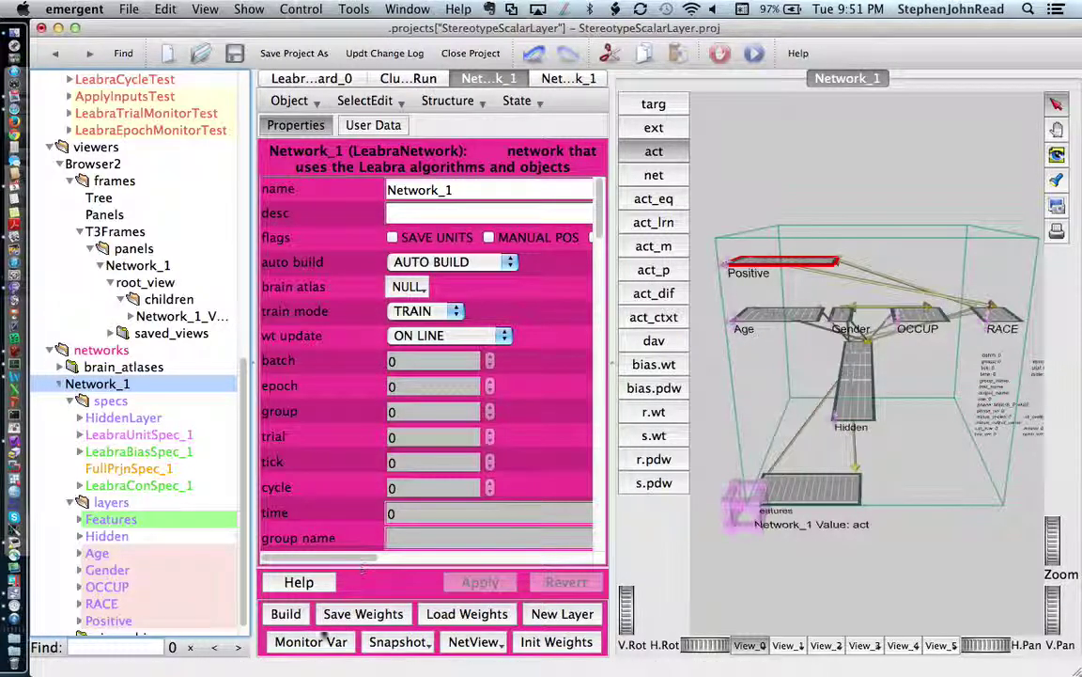
{"action": "left_click", "coordinate": [284, 614]}
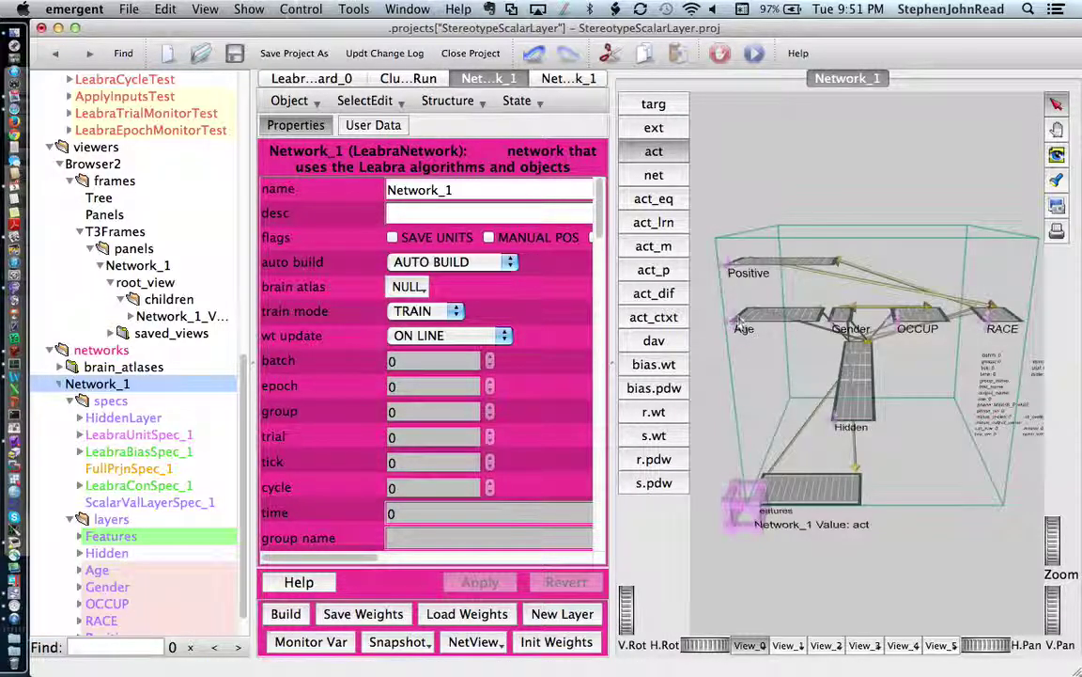
Step: Open the ScalarValLayerSpec_1 spec assigned to the Positive layer for editing
{"action": "left_click", "coordinate": [833, 267]}
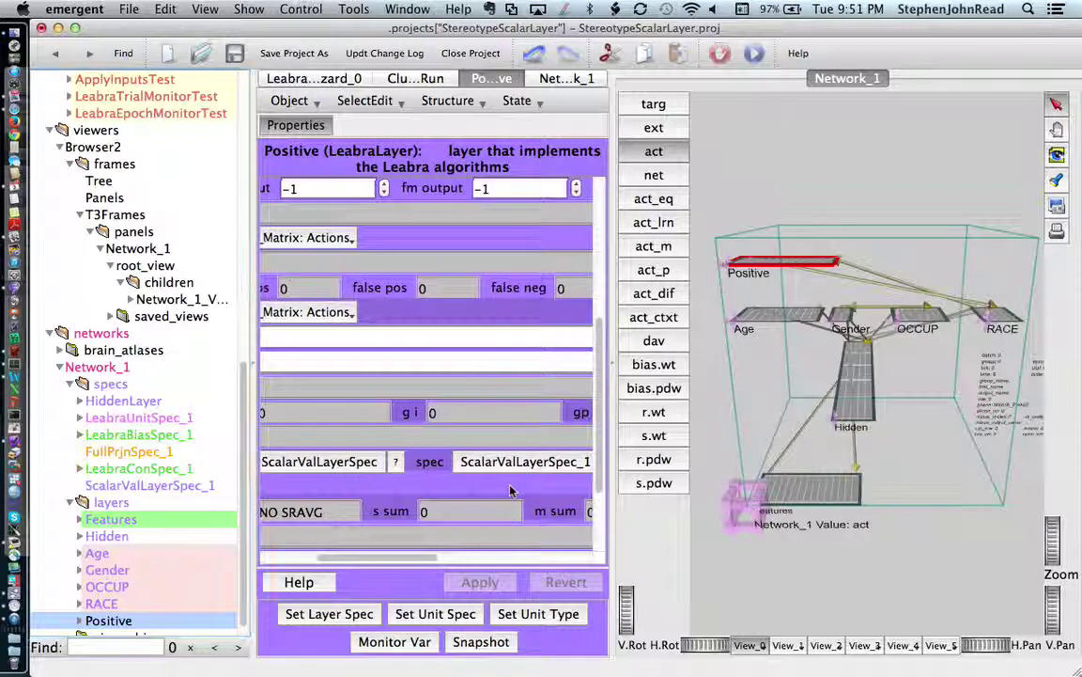
{"action": "scroll", "coordinate": [507, 491], "scroll_direction": "right", "scroll_amount": 4}
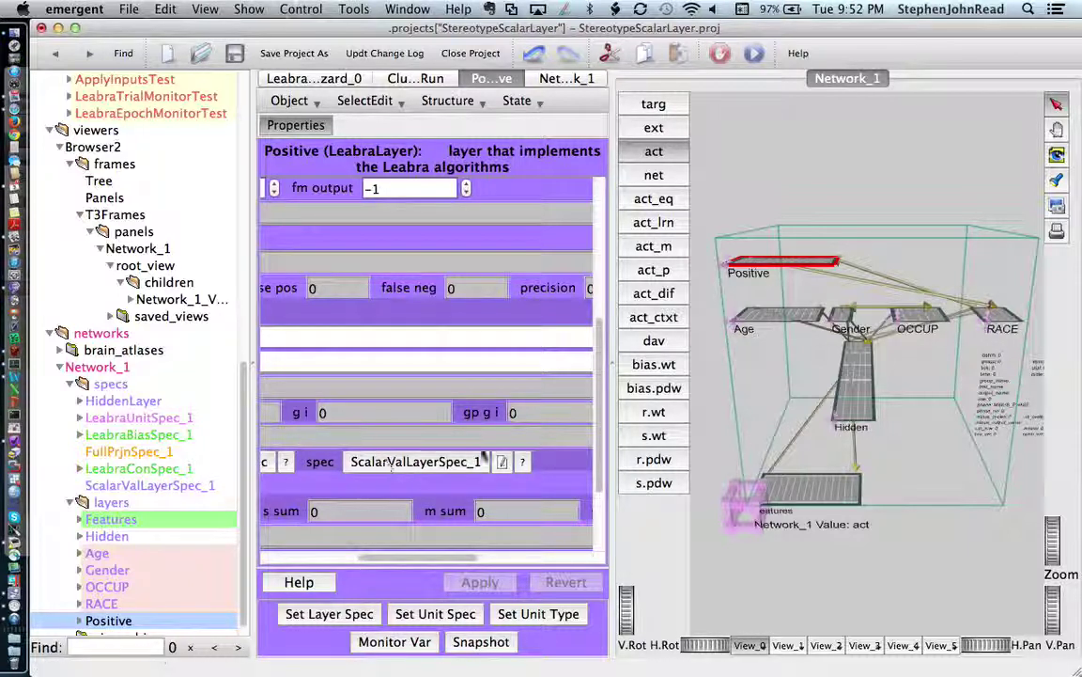
{"action": "left_click", "coordinate": [503, 463]}
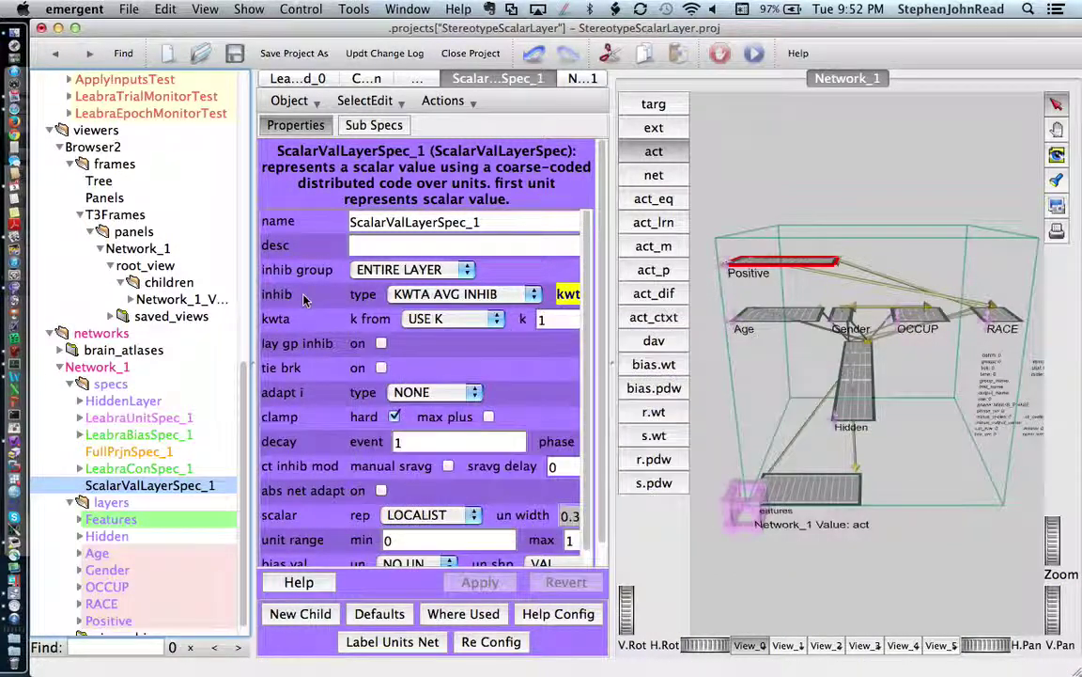
Step: Review the inhibition settings of ScalarValLayerSpec_1 and set the kwta k value to 3
{"action": "scroll", "coordinate": [374, 413], "scroll_direction": "down", "scroll_amount": 3}
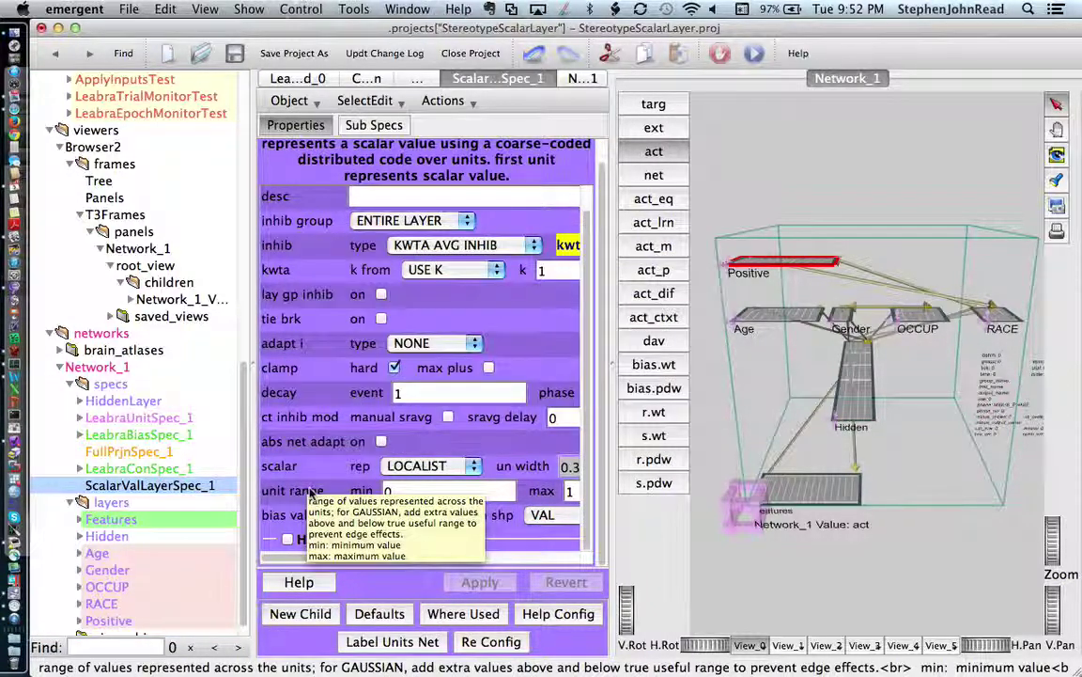
{"action": "scroll", "coordinate": [538, 329], "scroll_direction": "right", "scroll_amount": 3}
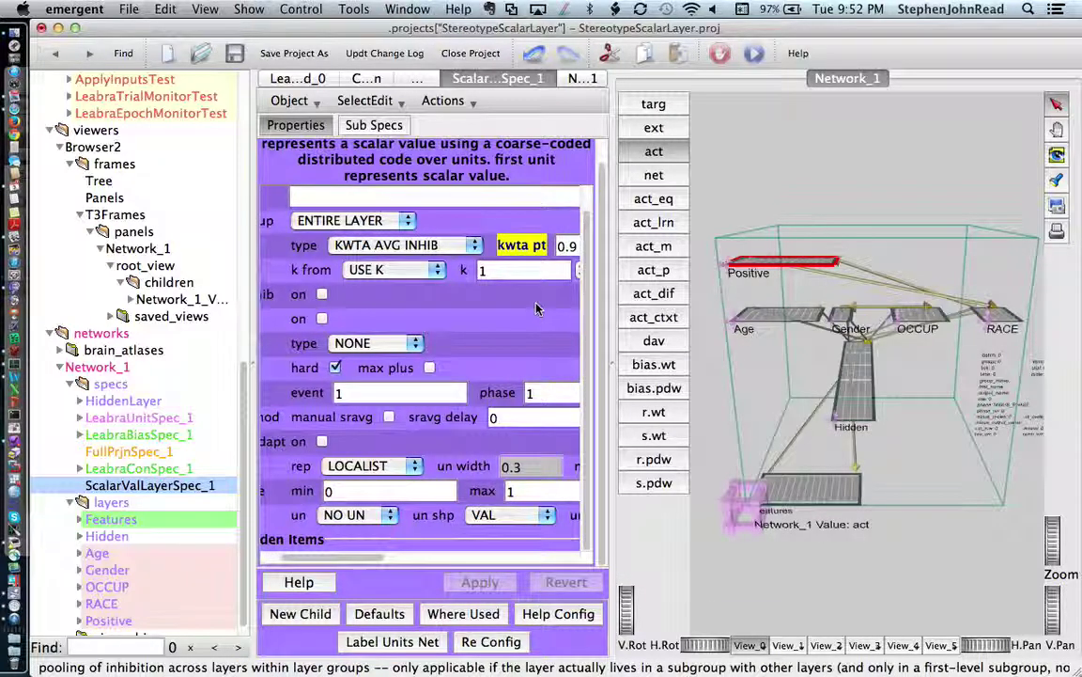
{"action": "scroll", "coordinate": [537, 308], "scroll_direction": "left", "scroll_amount": 3}
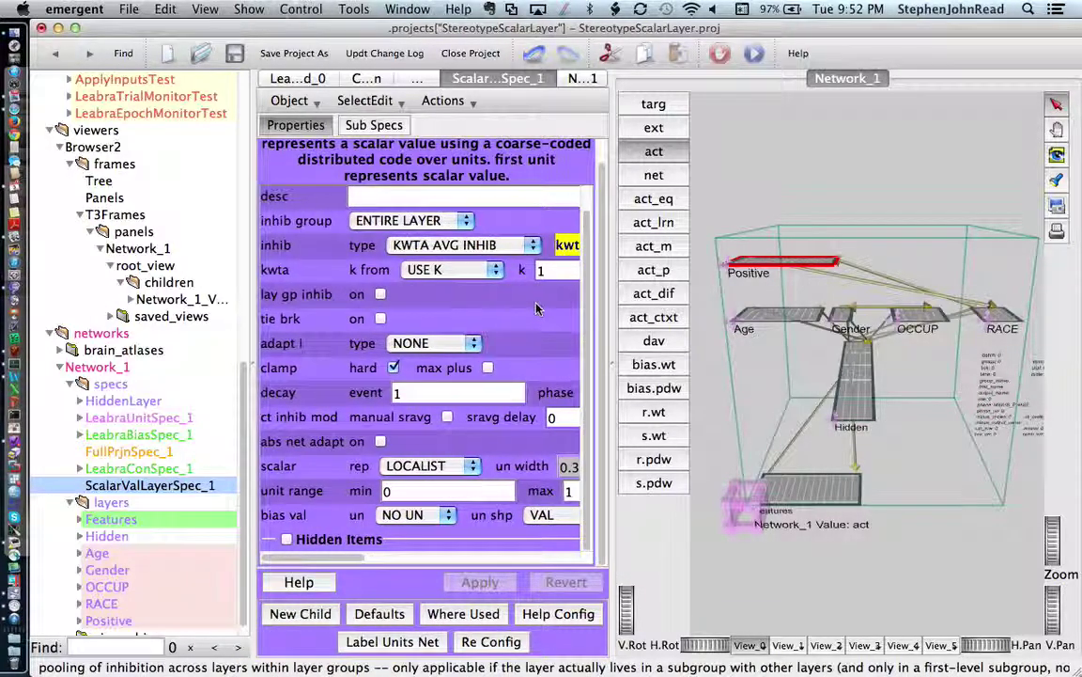
{"action": "scroll", "coordinate": [537, 308], "scroll_direction": "right", "scroll_amount": 1}
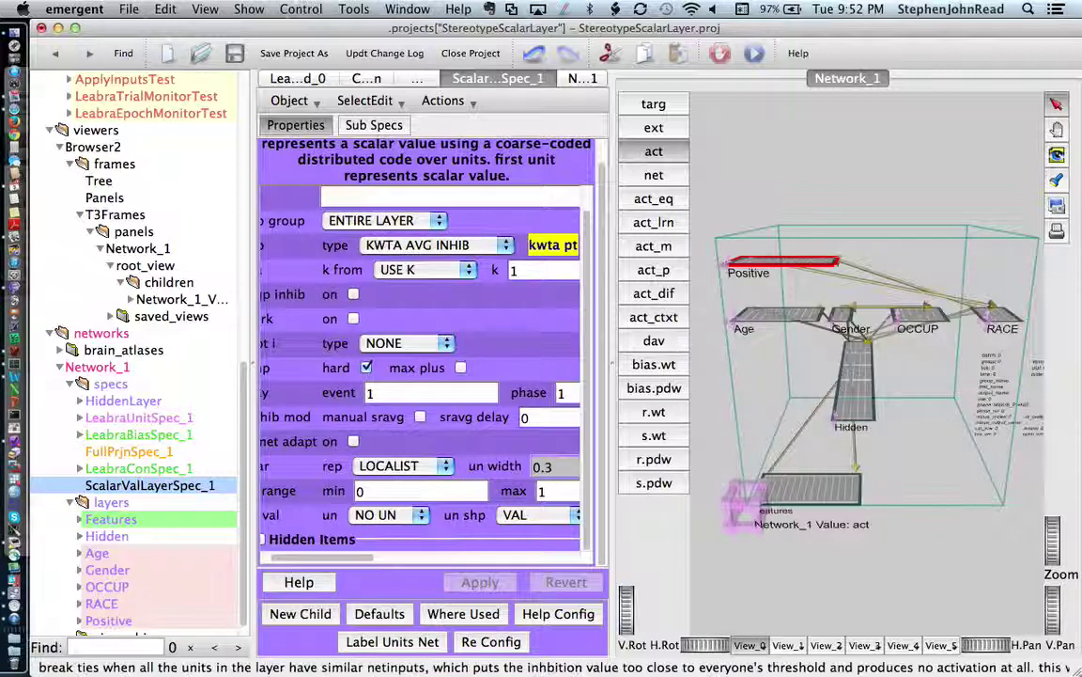
{"action": "mouse_move", "coordinate": [462, 324]}
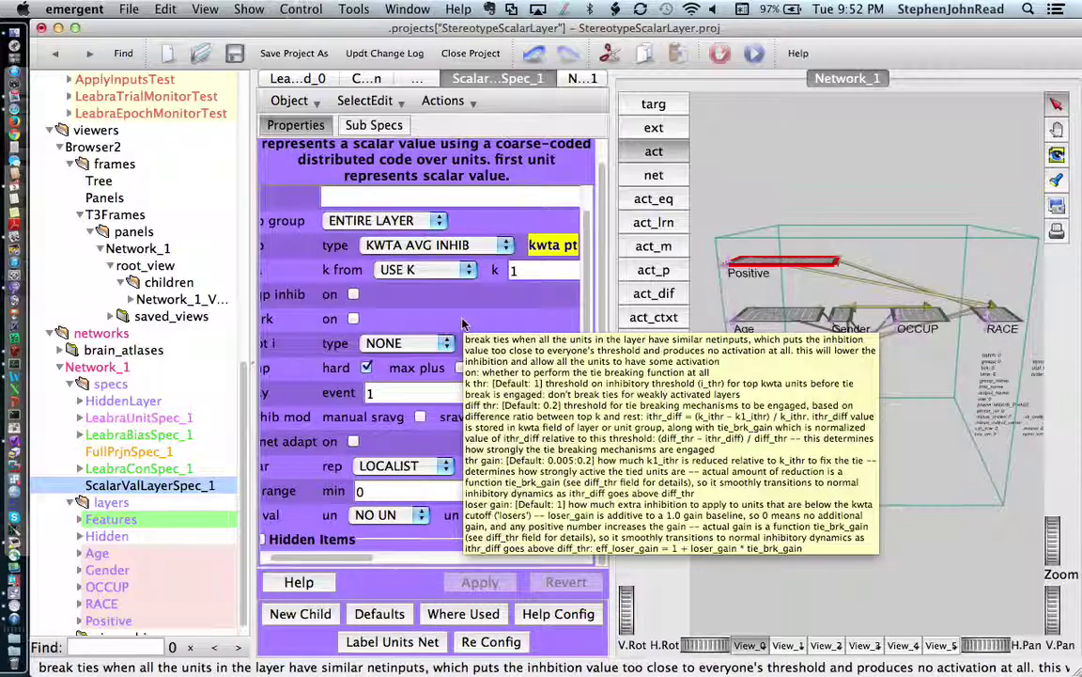
{"action": "scroll", "coordinate": [462, 324], "scroll_direction": "right", "scroll_amount": 3}
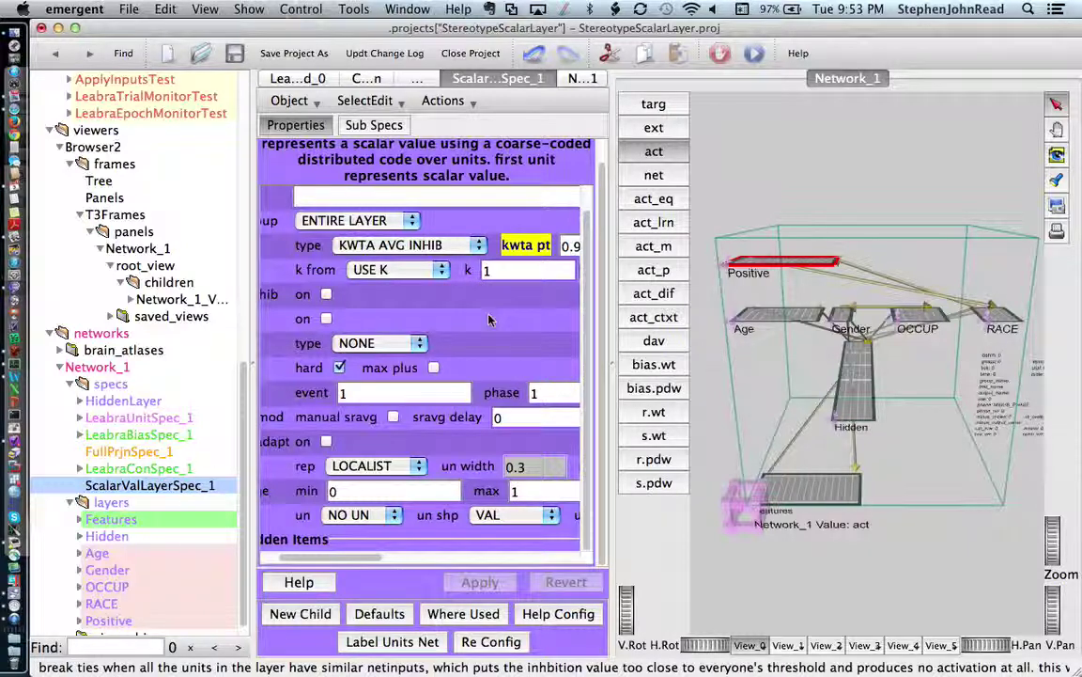
{"action": "mouse_move", "coordinate": [489, 320]}
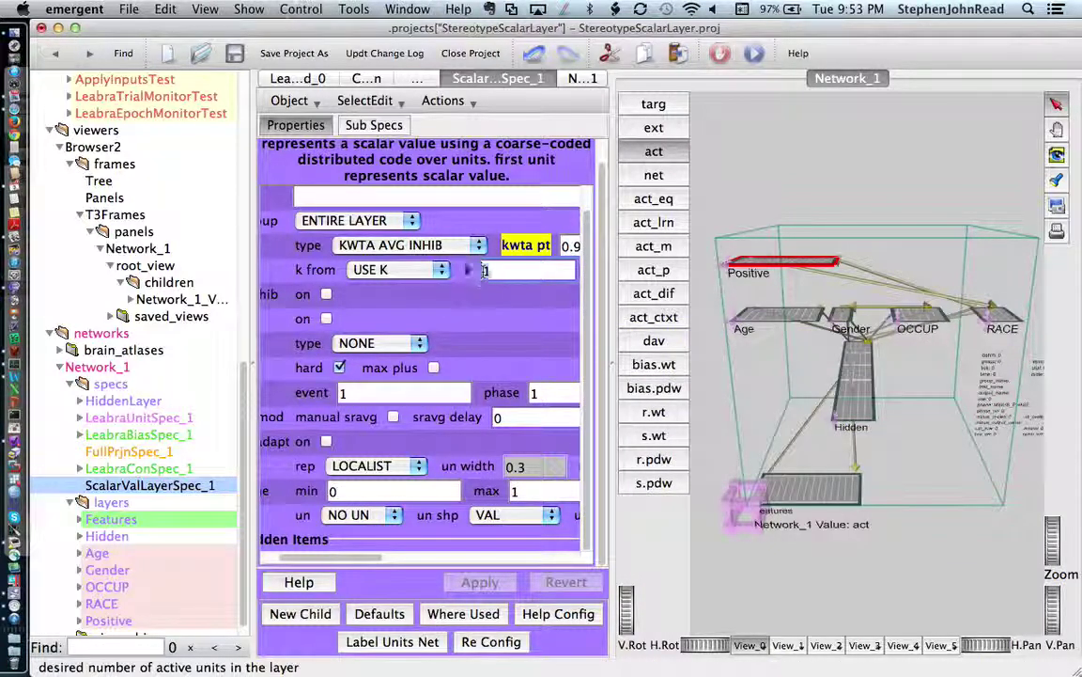
{"action": "type", "text": "3"}
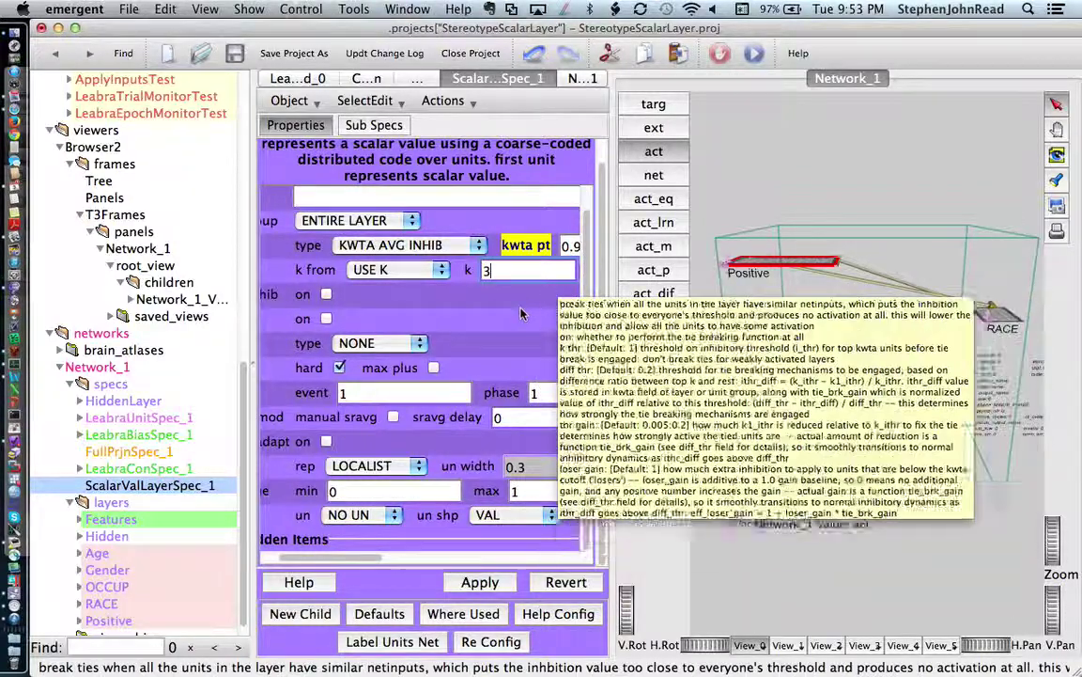
Step: Set the inhibition kwta pt of ScalarValLayerSpec_1 to 0.6 and apply the changes
{"action": "scroll", "coordinate": [523, 314], "scroll_direction": "right", "scroll_amount": 3}
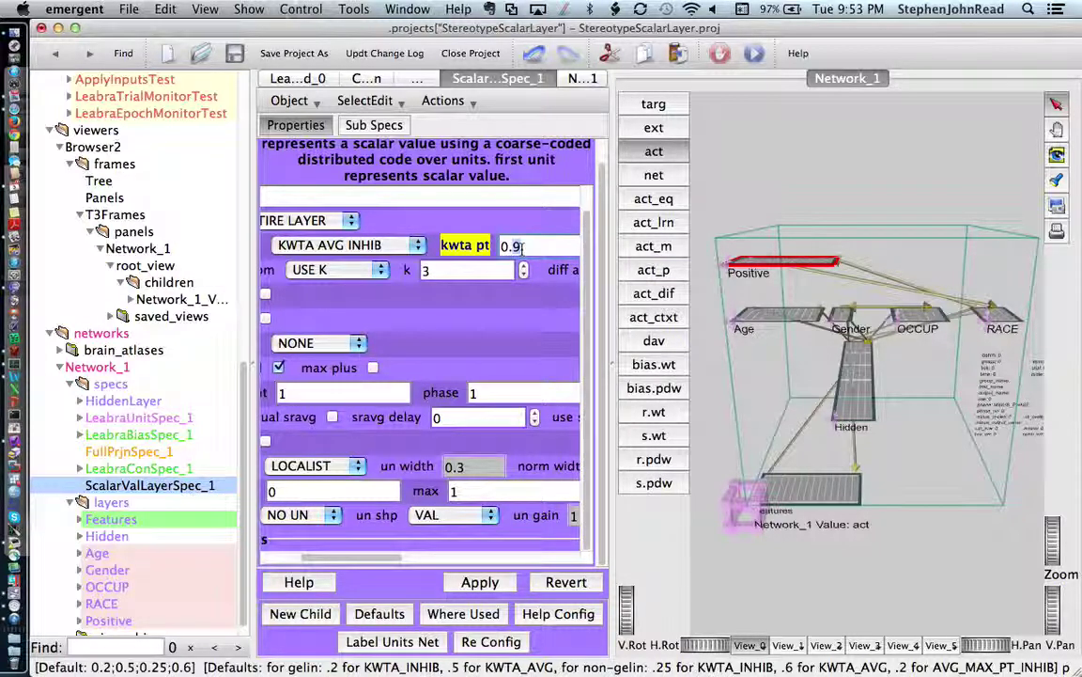
{"action": "key", "text": "BackSpace"}
{"action": "type", "text": "6"}
{"action": "left_click", "coordinate": [479, 582]}
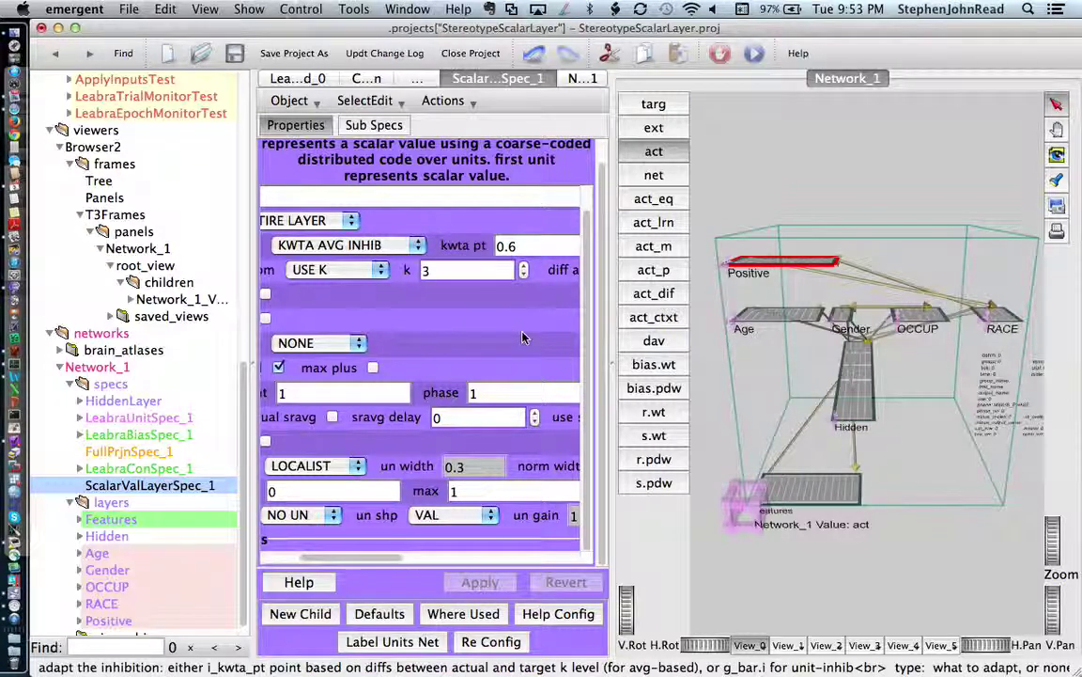
Step: Set the scalar representation of ScalarValLayerSpec_1 to GAUSSIAN
{"action": "scroll", "coordinate": [524, 338], "scroll_direction": "left", "scroll_amount": 5}
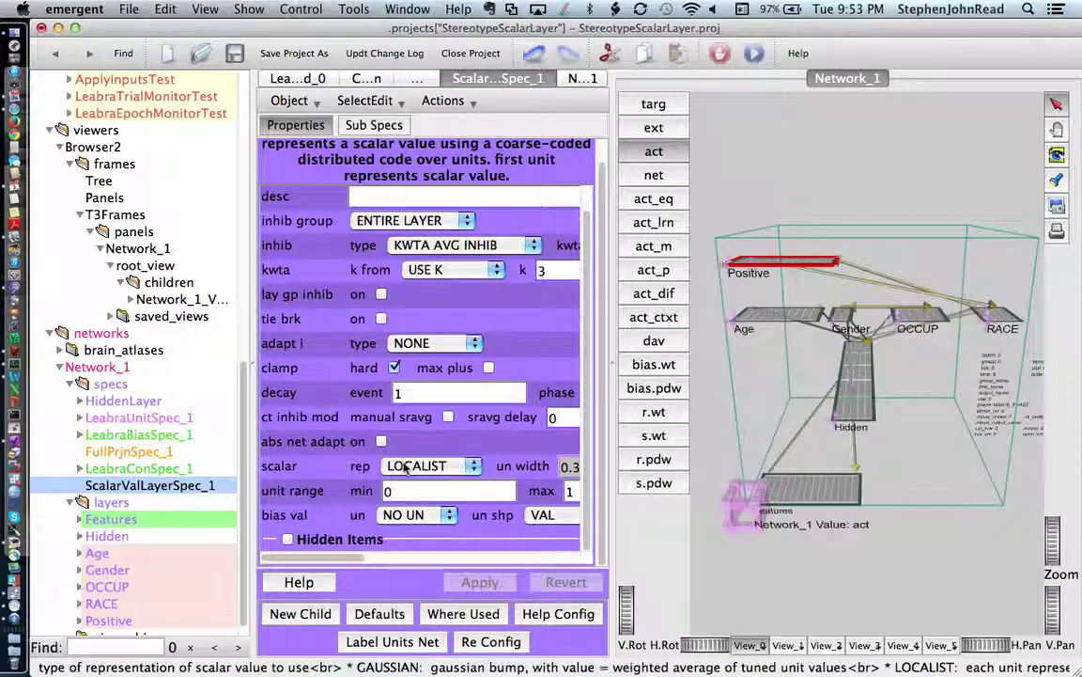
{"action": "left_click", "coordinate": [463, 467]}
{"action": "left_click", "coordinate": [418, 449]}
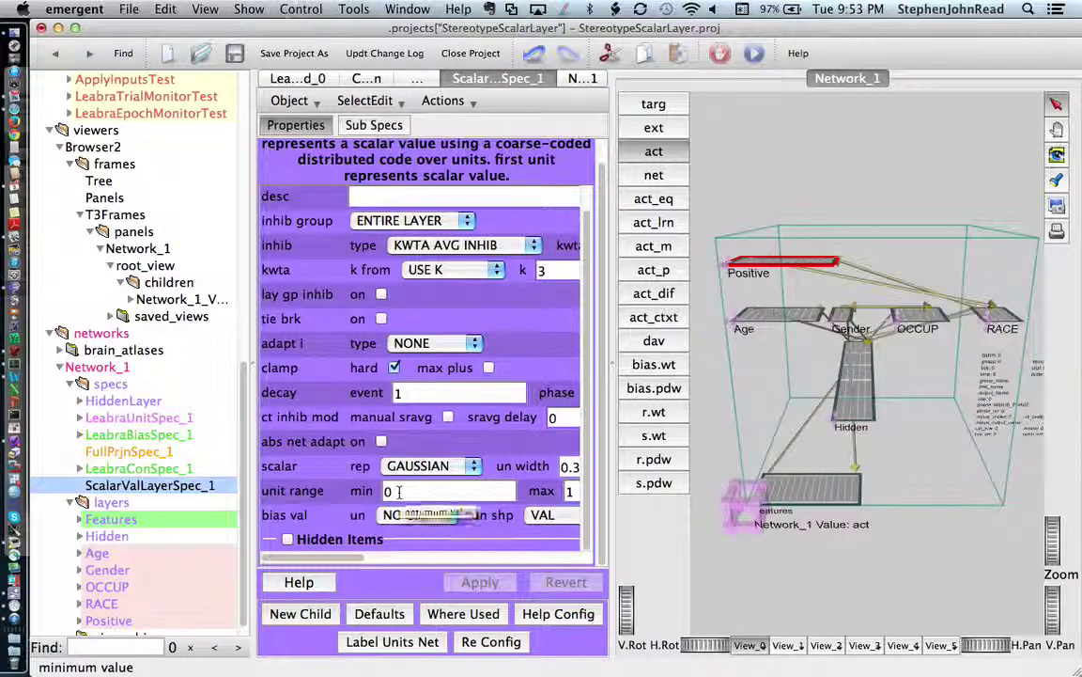
Step: Set the unit range of ScalarValLayerSpec_1 to a minimum of -.5 and a maximum of 1.5
{"action": "scroll", "coordinate": [376, 491], "scroll_direction": "right", "scroll_amount": 5}
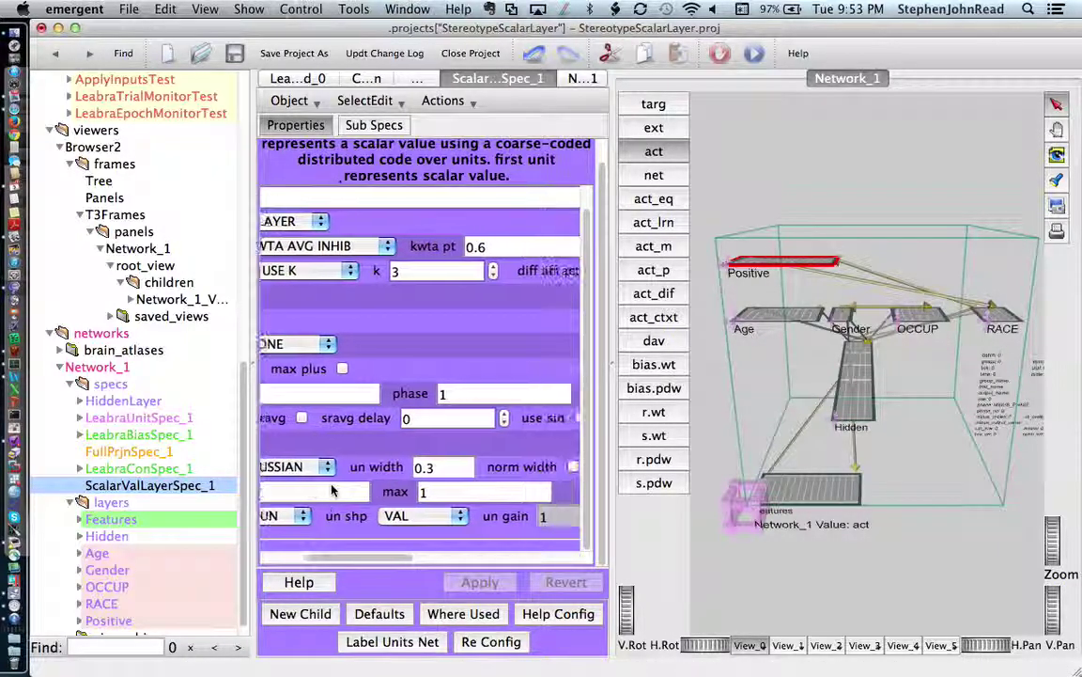
{"action": "scroll", "coordinate": [330, 489], "scroll_direction": "left", "scroll_amount": 5}
{"action": "left_click", "coordinate": [373, 492]}
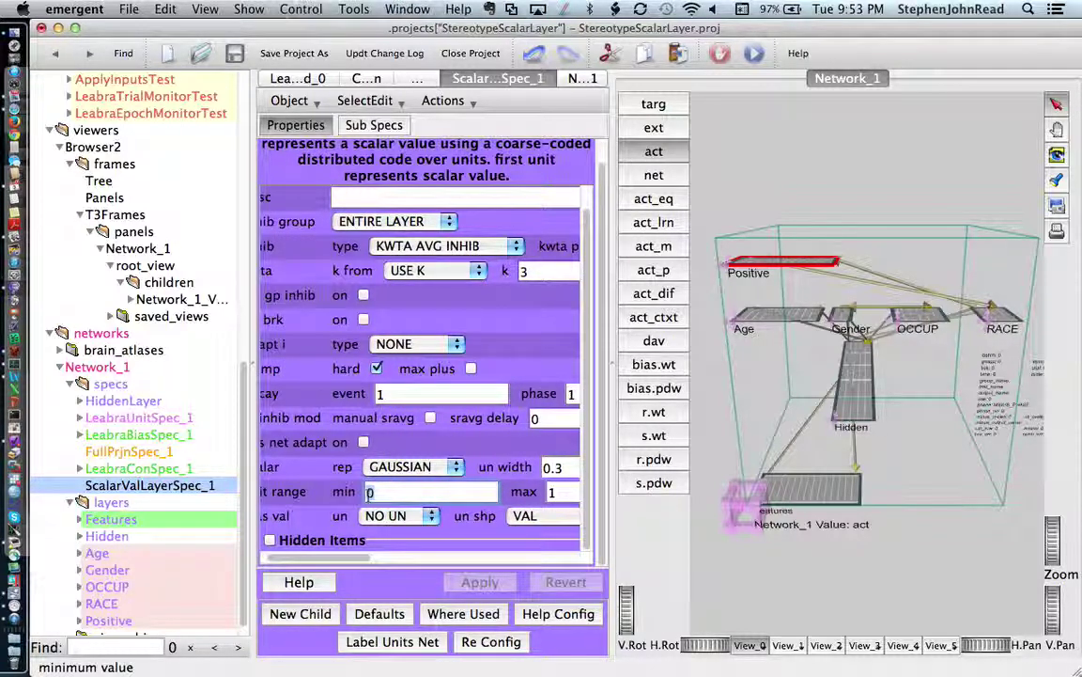
{"action": "key", "text": "BackSpace"}
{"action": "type", "text": "-.5"}
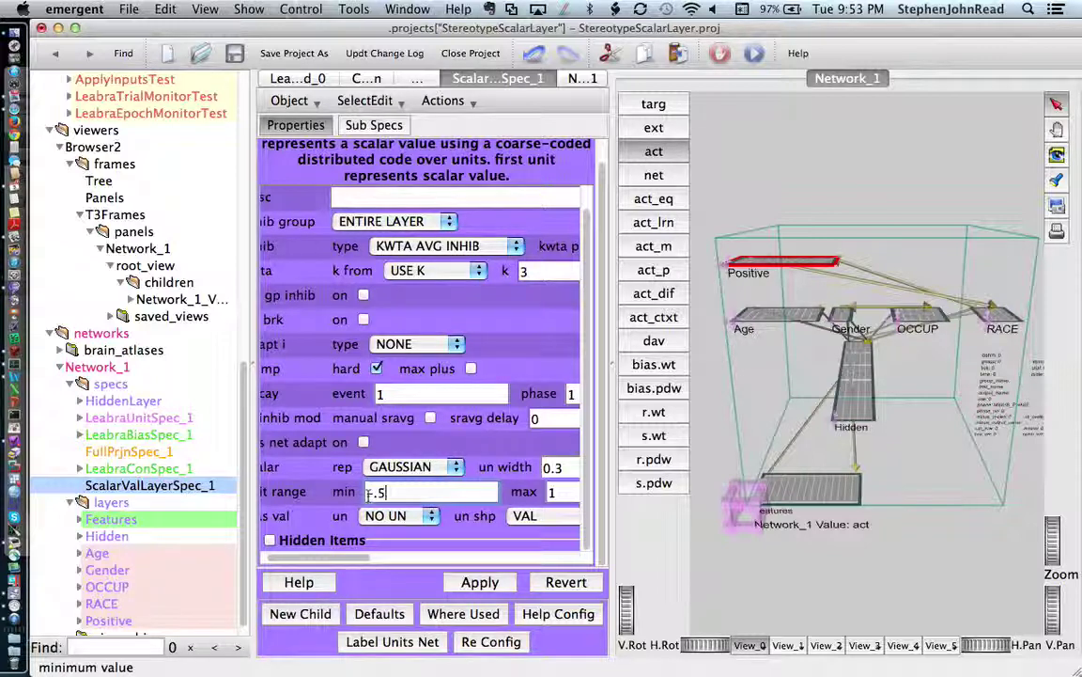
{"action": "left_click", "coordinate": [553, 491]}
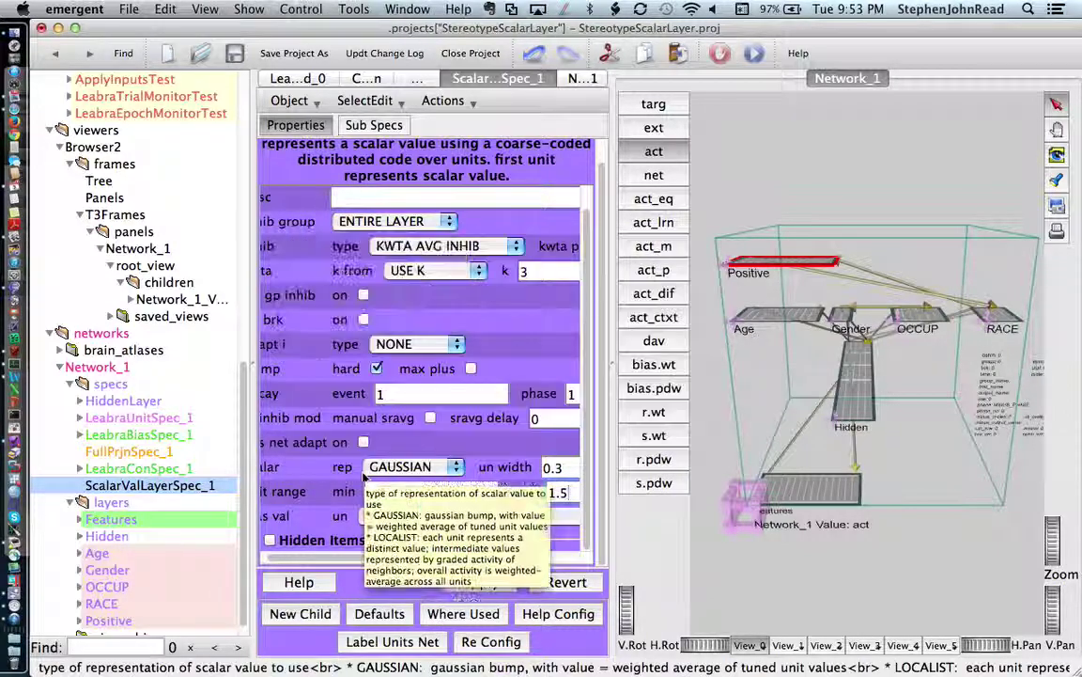
Step: Set the scalar un width of ScalarValLayerSpec_1 to 0.2 and apply the spec changes
{"action": "scroll", "coordinate": [503, 451], "scroll_direction": "right", "scroll_amount": 5}
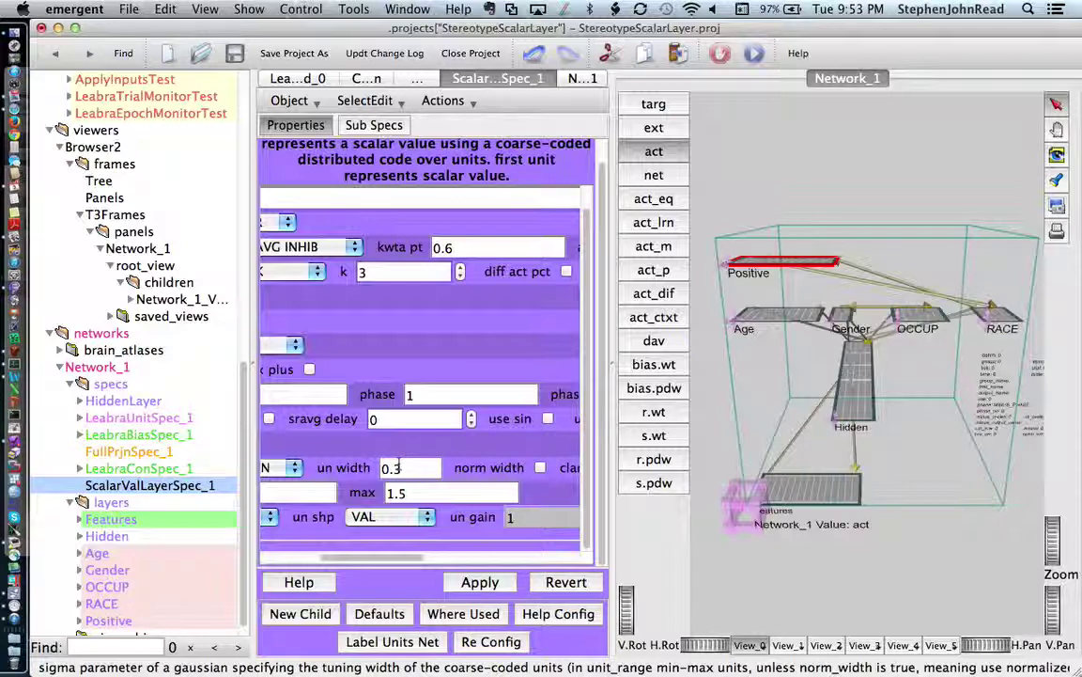
{"action": "left_click", "coordinate": [397, 469]}
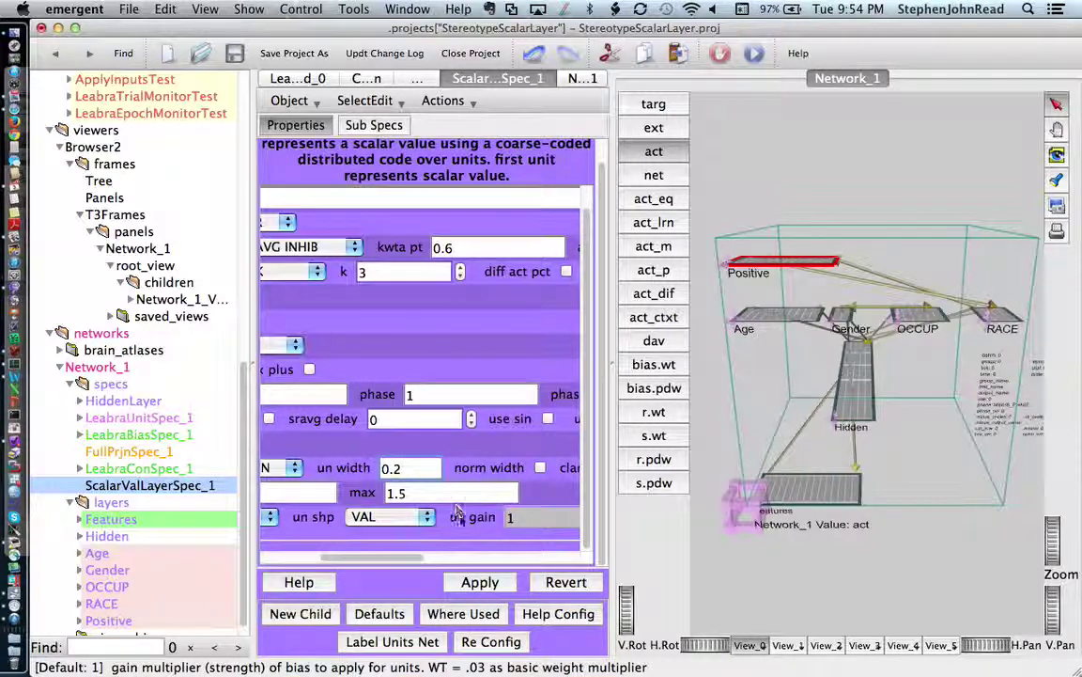
{"action": "left_click", "coordinate": [476, 583]}
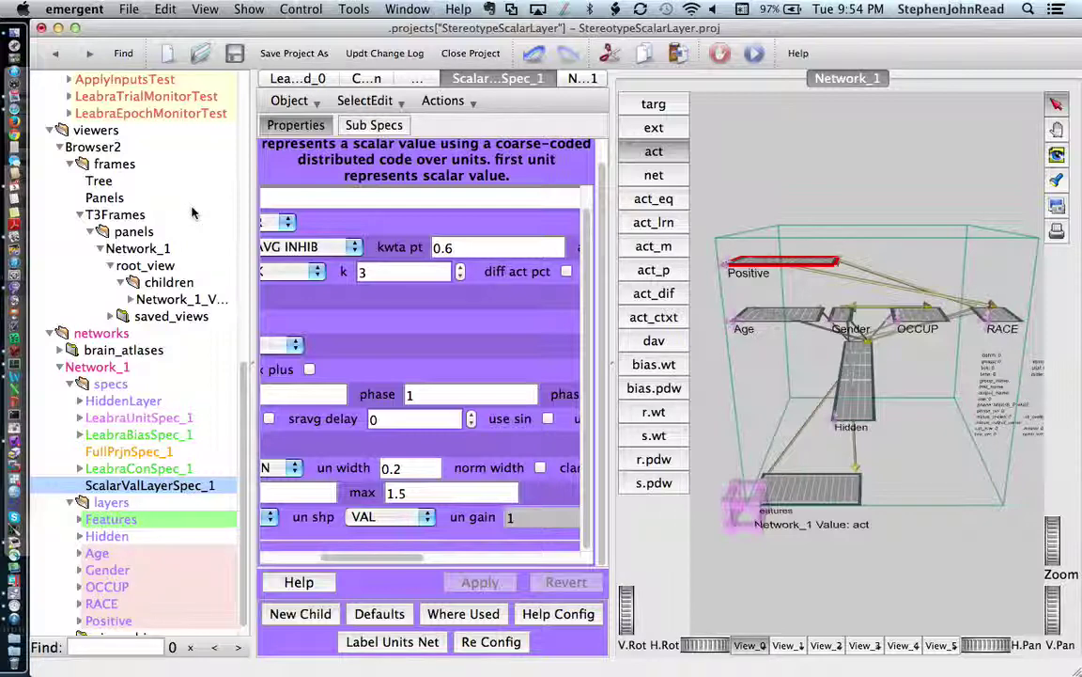
Step: Open the StdInputData table and display the matrix in row 0 of the Positive column
{"action": "scroll", "coordinate": [192, 213], "scroll_direction": "up", "scroll_amount": 10}
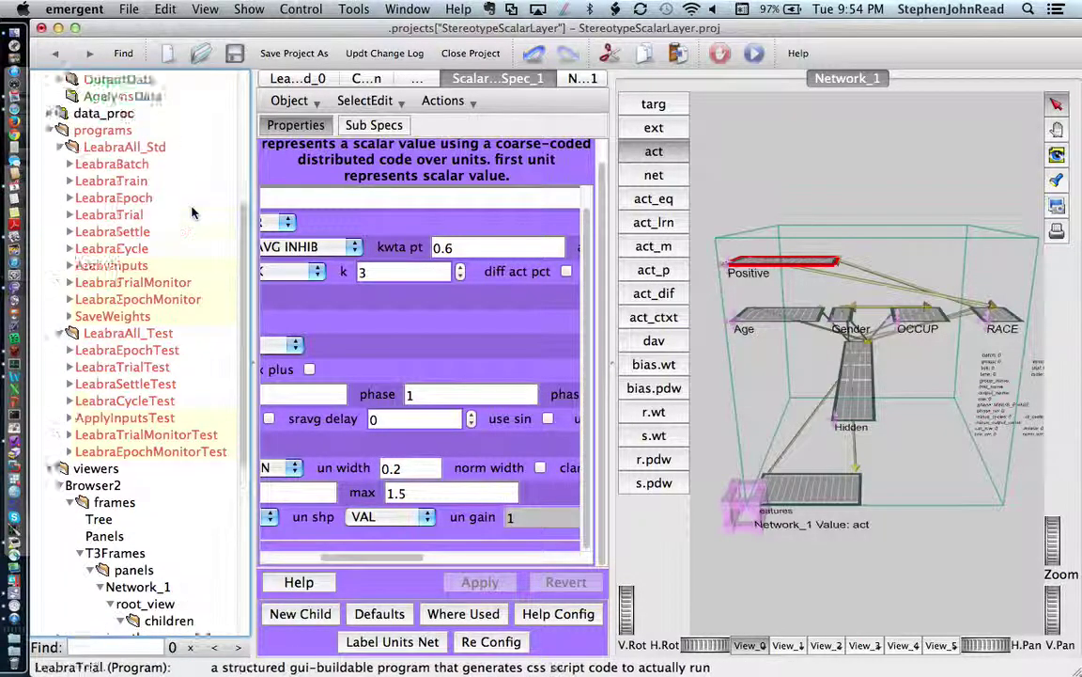
{"action": "scroll", "coordinate": [191, 213], "scroll_direction": "up", "scroll_amount": 5}
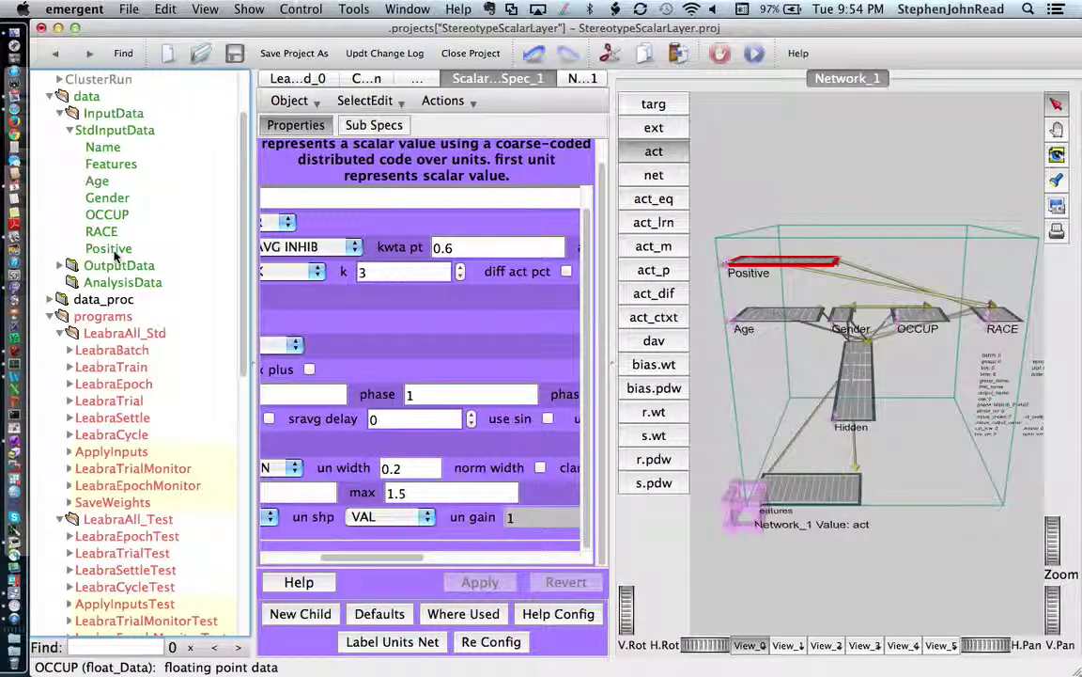
{"action": "left_click", "coordinate": [114, 131]}
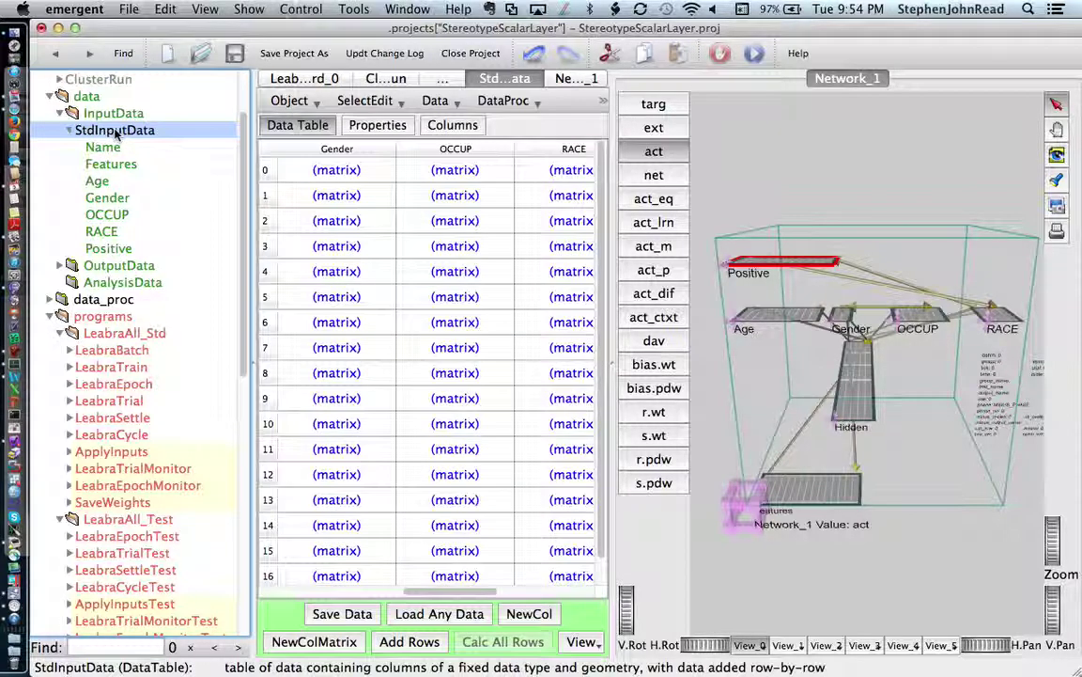
{"action": "scroll", "coordinate": [385, 282], "scroll_direction": "right", "scroll_amount": 3}
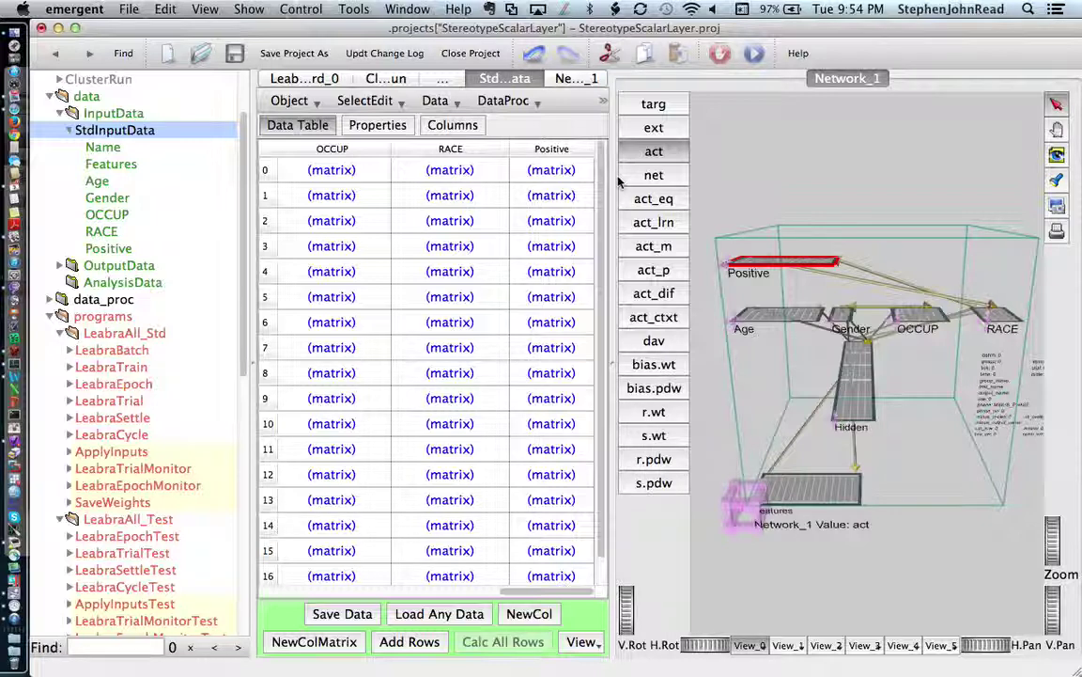
{"action": "left_click", "coordinate": [552, 170]}
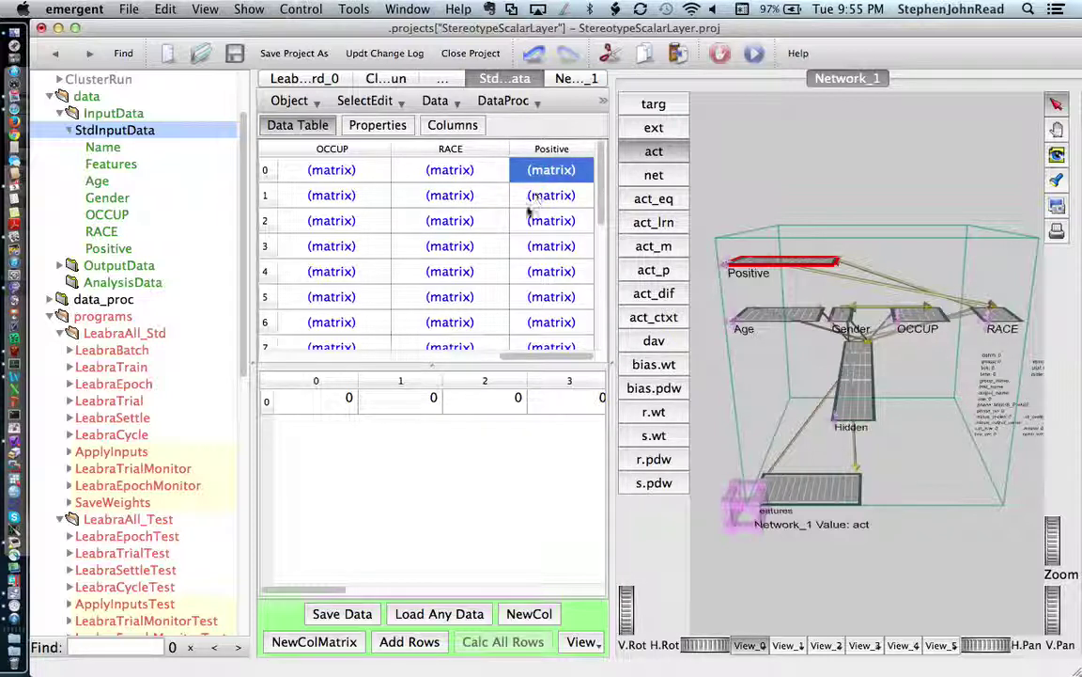
Step: Set dimension 0 of the Positive column's cell geometry to 1 in StdInputData, then display its row 0 cell
{"action": "right_click", "coordinate": [557, 153]}
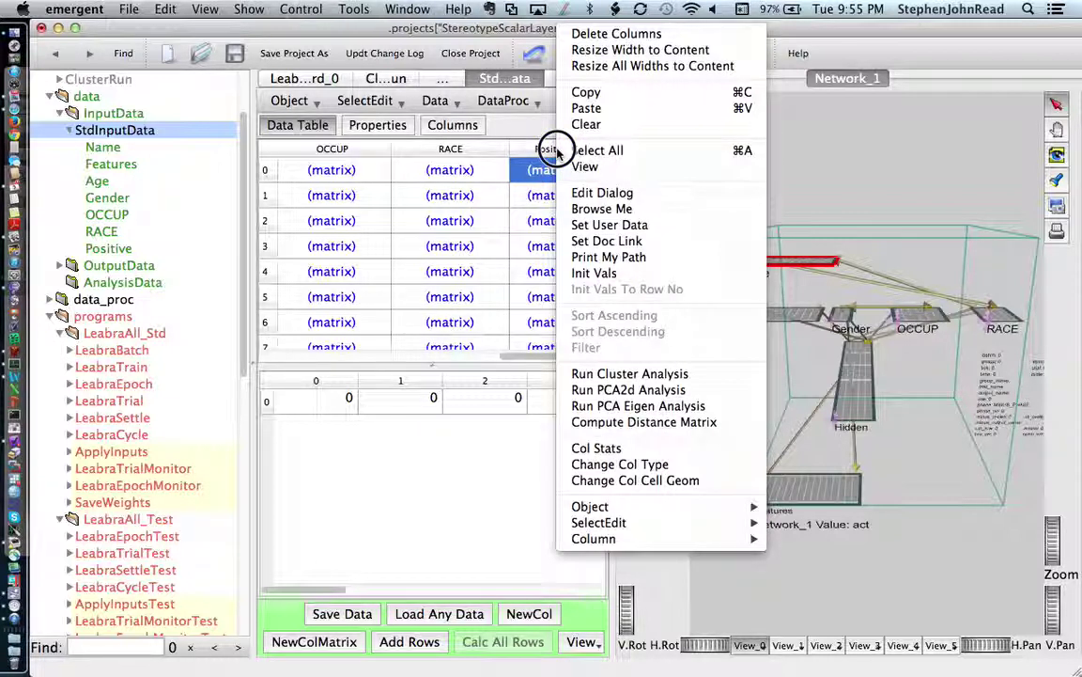
{"action": "left_click", "coordinate": [637, 483]}
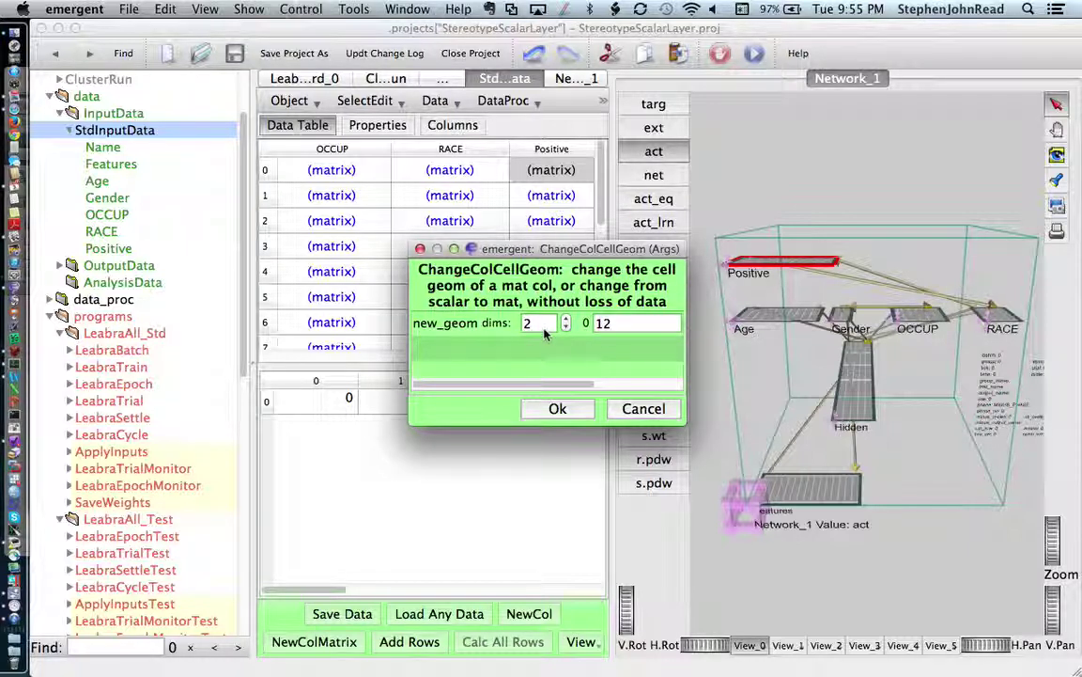
{"action": "left_click_drag", "start_coordinate": [582, 382], "coordinate": [640, 392]}
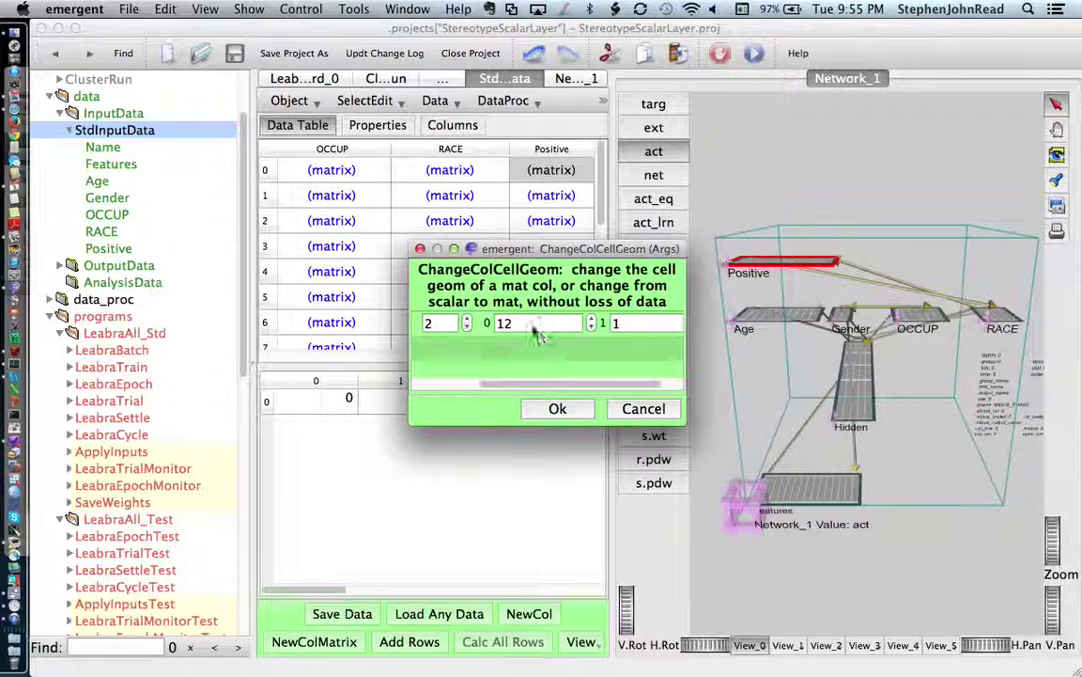
{"action": "left_click", "coordinate": [519, 324]}
{"action": "key", "text": "BackSpace"}
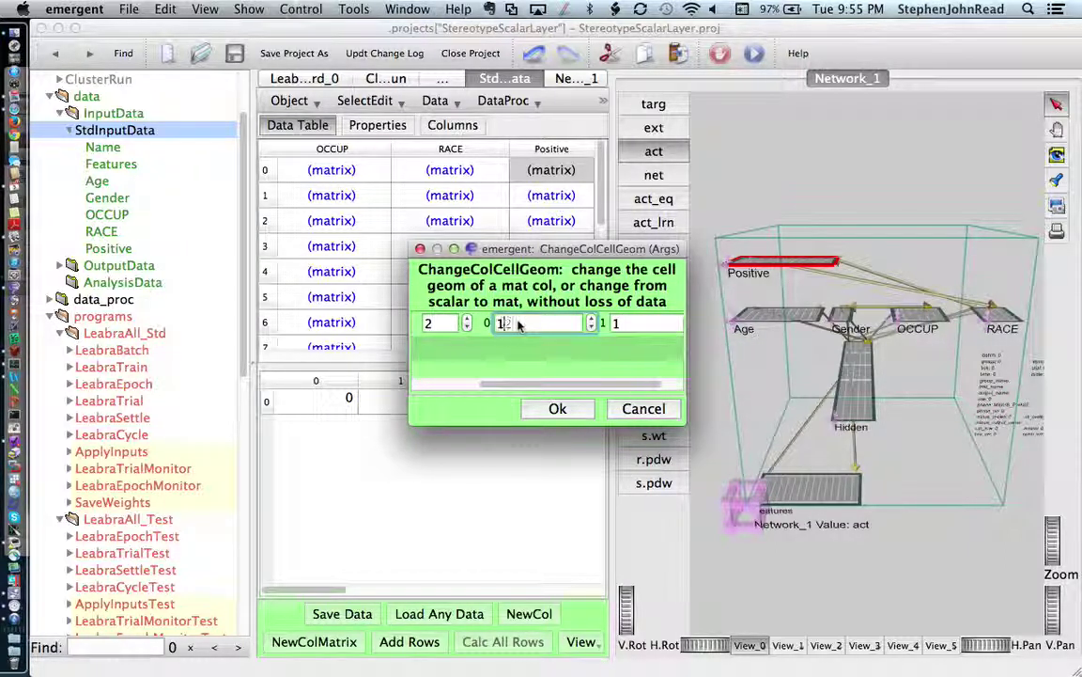
{"action": "left_click", "coordinate": [558, 408]}
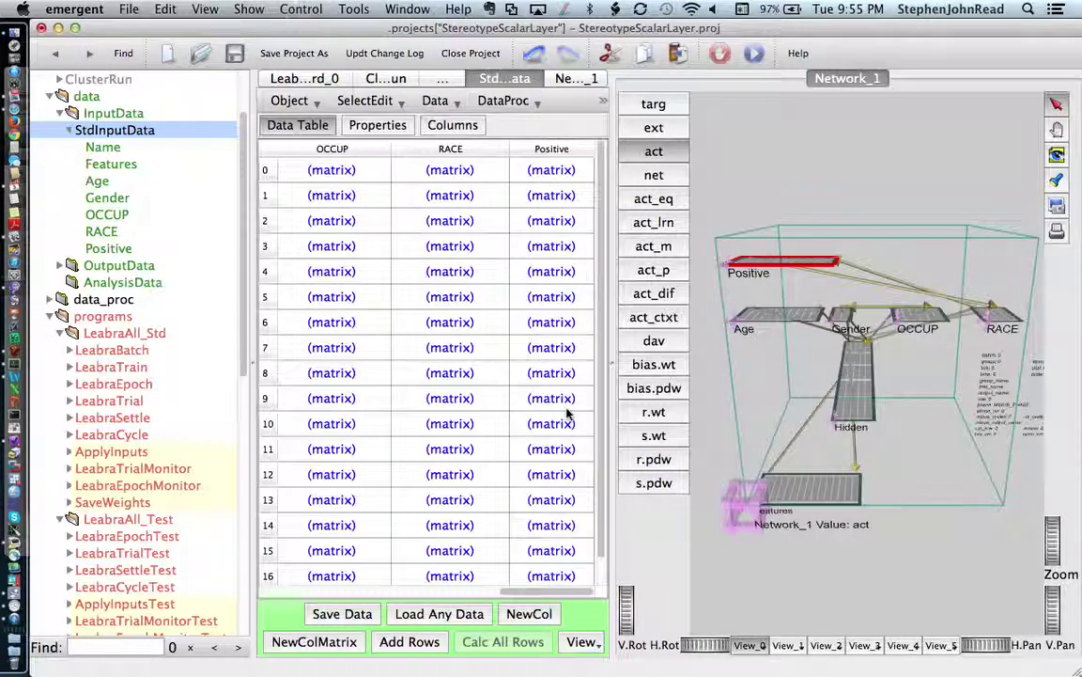
{"action": "left_click", "coordinate": [551, 170]}
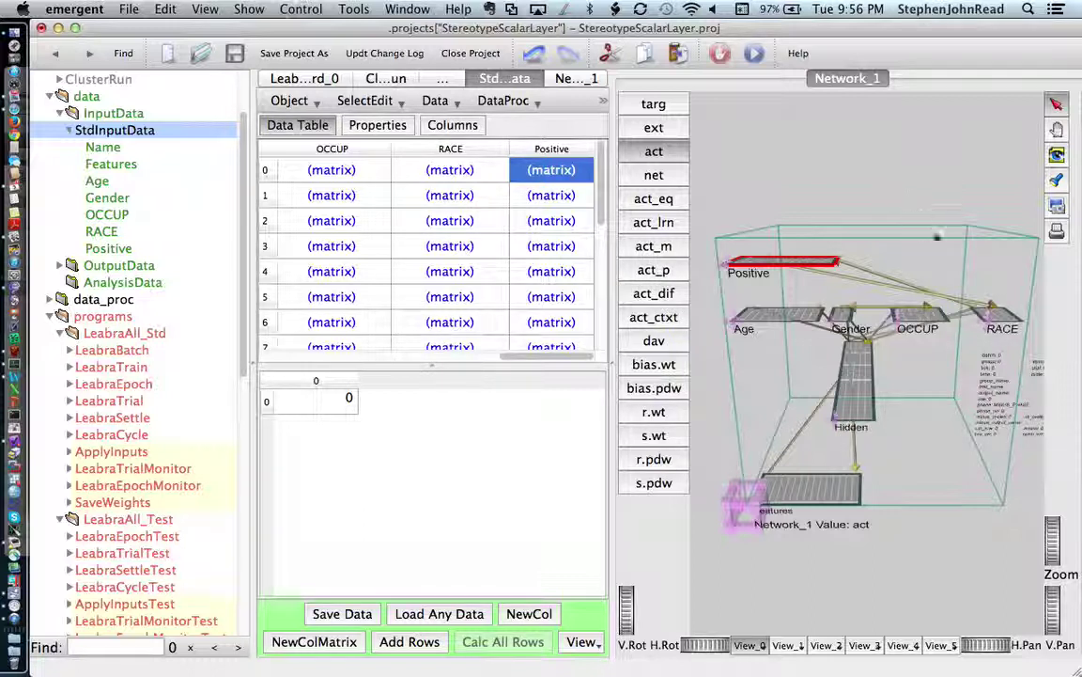
Step: Start a variable monitor on the Positive layer, using the trial_netmon that records Network_1 to TrialOutputData
{"action": "left_click", "coordinate": [839, 155]}
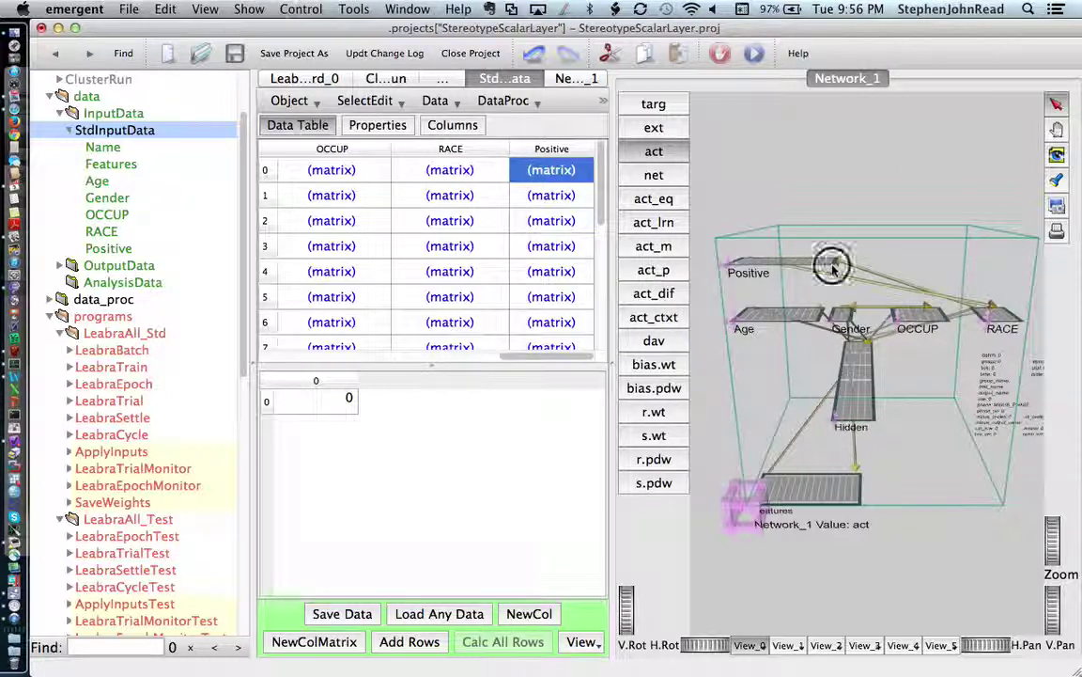
{"action": "left_click", "coordinate": [766, 259]}
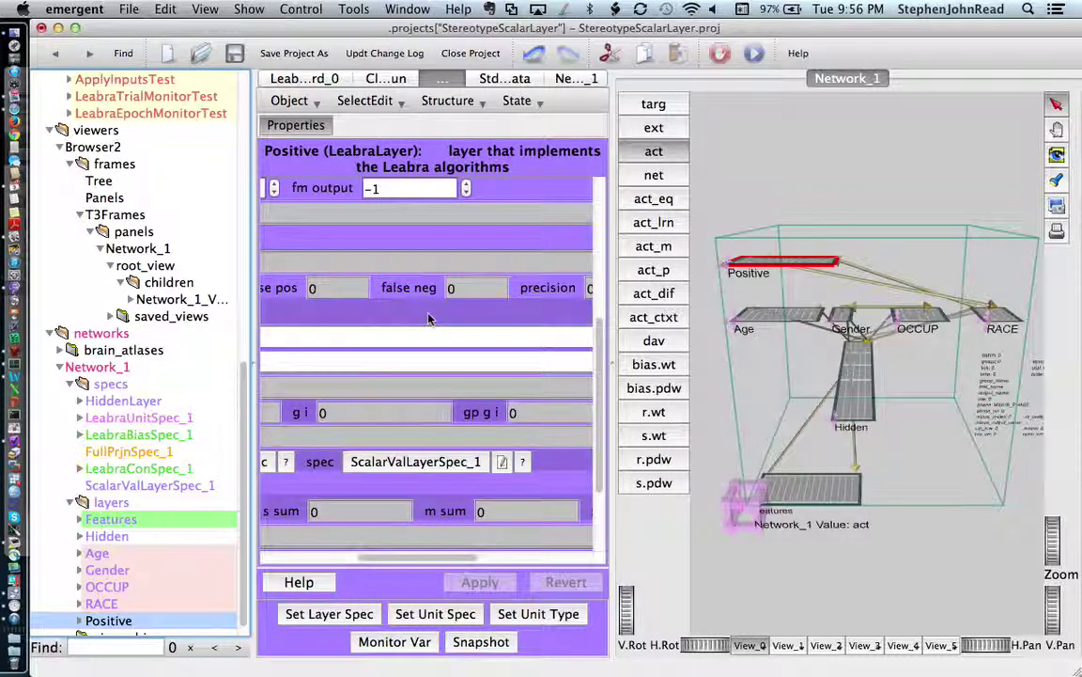
{"action": "left_click", "coordinate": [394, 641]}
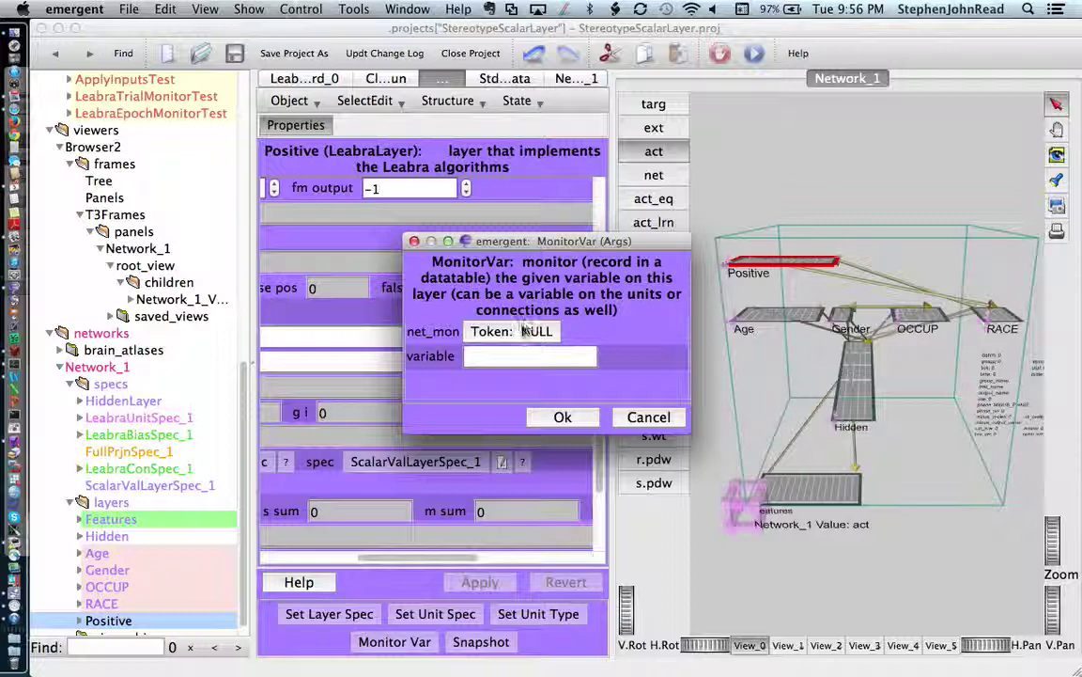
{"action": "left_click", "coordinate": [510, 331]}
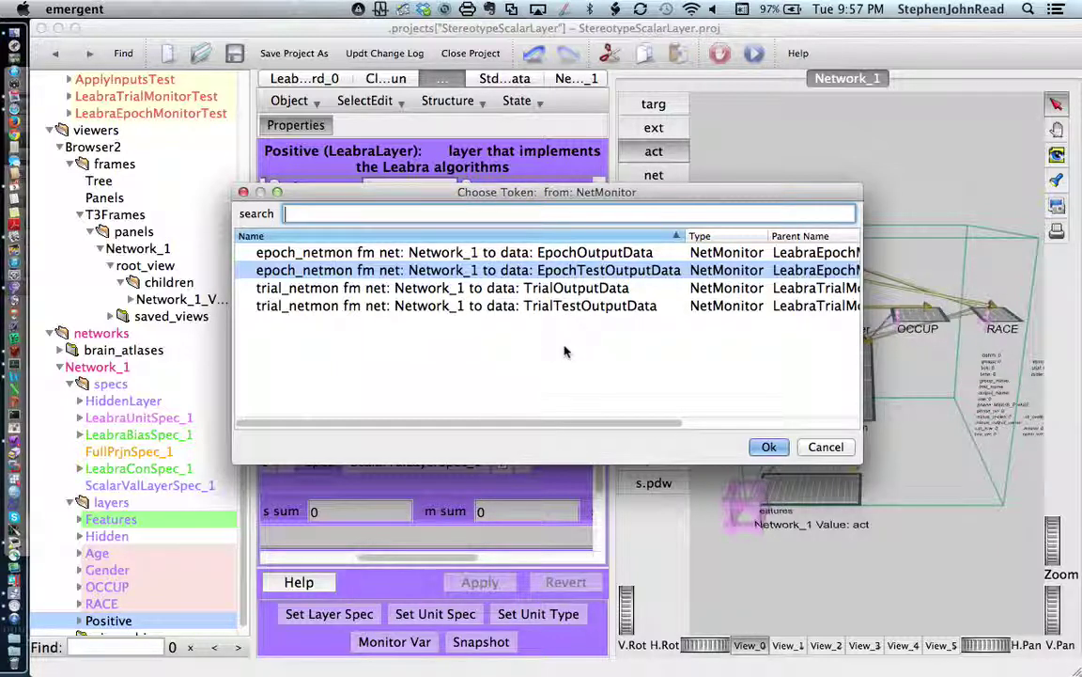
{"action": "left_click", "coordinate": [555, 287]}
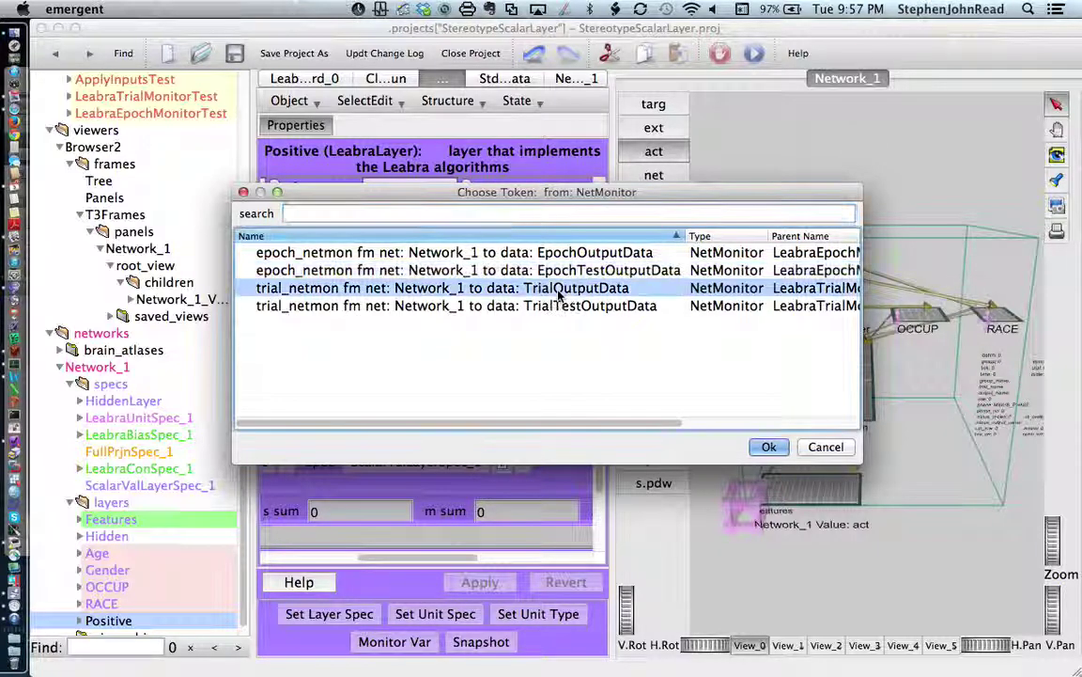
{"action": "left_click", "coordinate": [766, 447]}
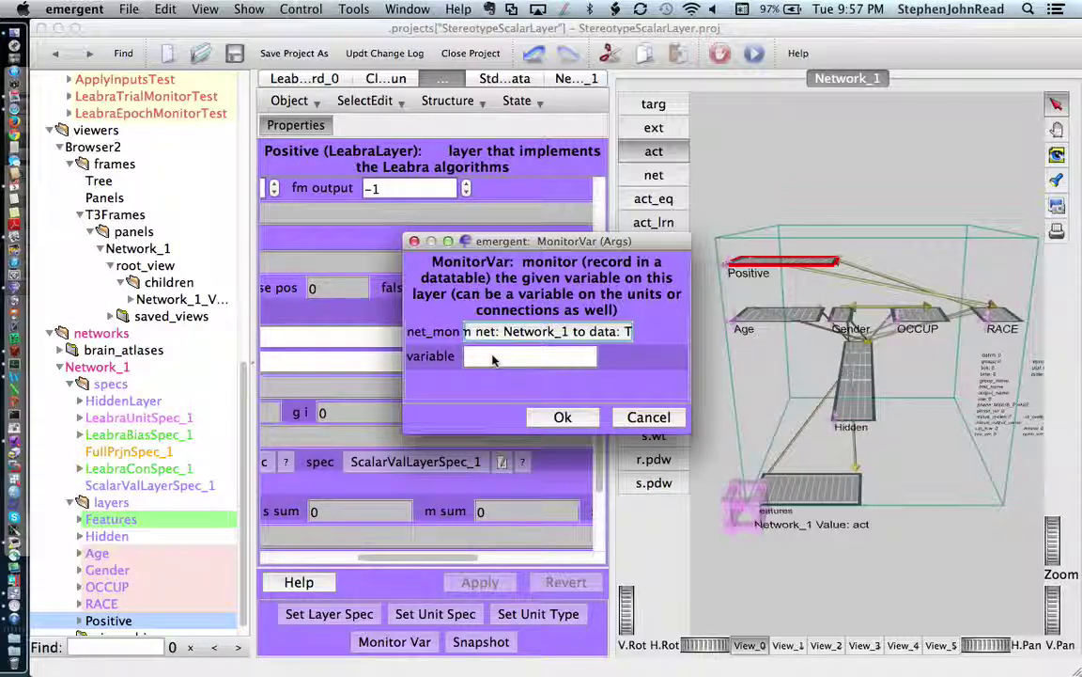
Step: Set the monitored variable to units[0].act_eq and create the monitor item
{"action": "left_click", "coordinate": [493, 359]}
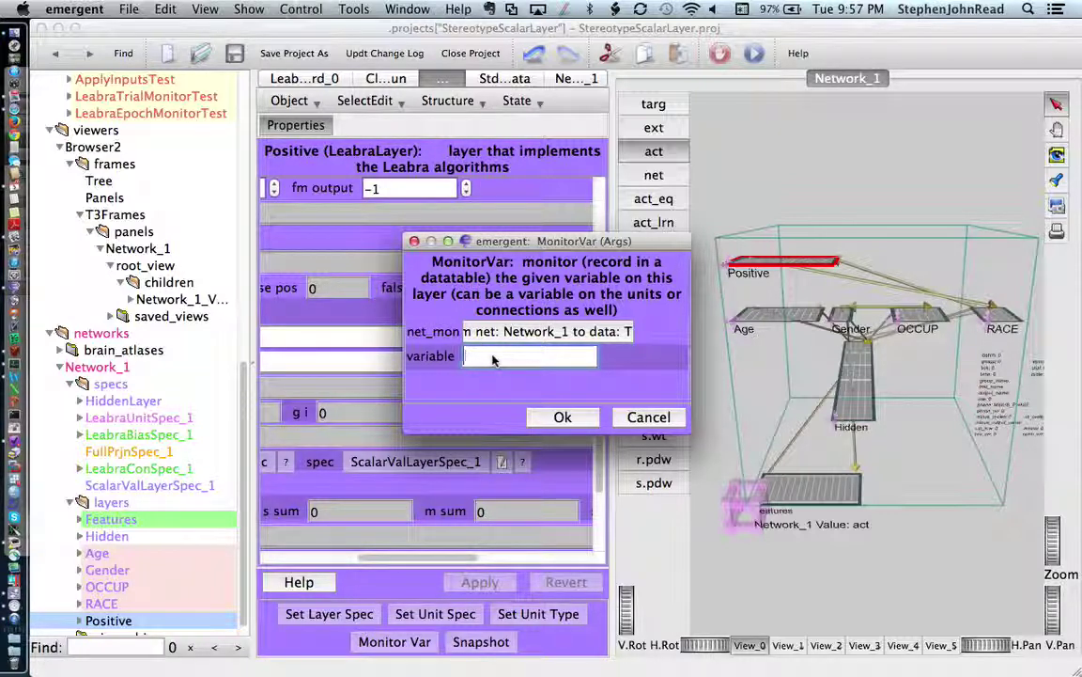
{"action": "type", "text": "units"}
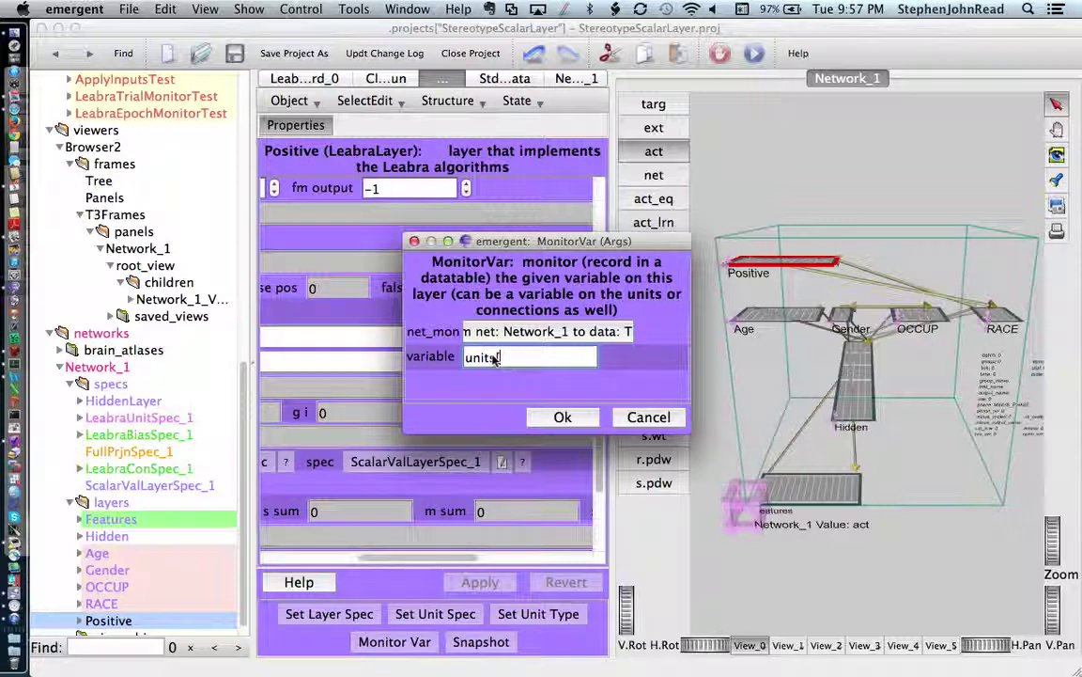
{"action": "type", "text": "[0]"}
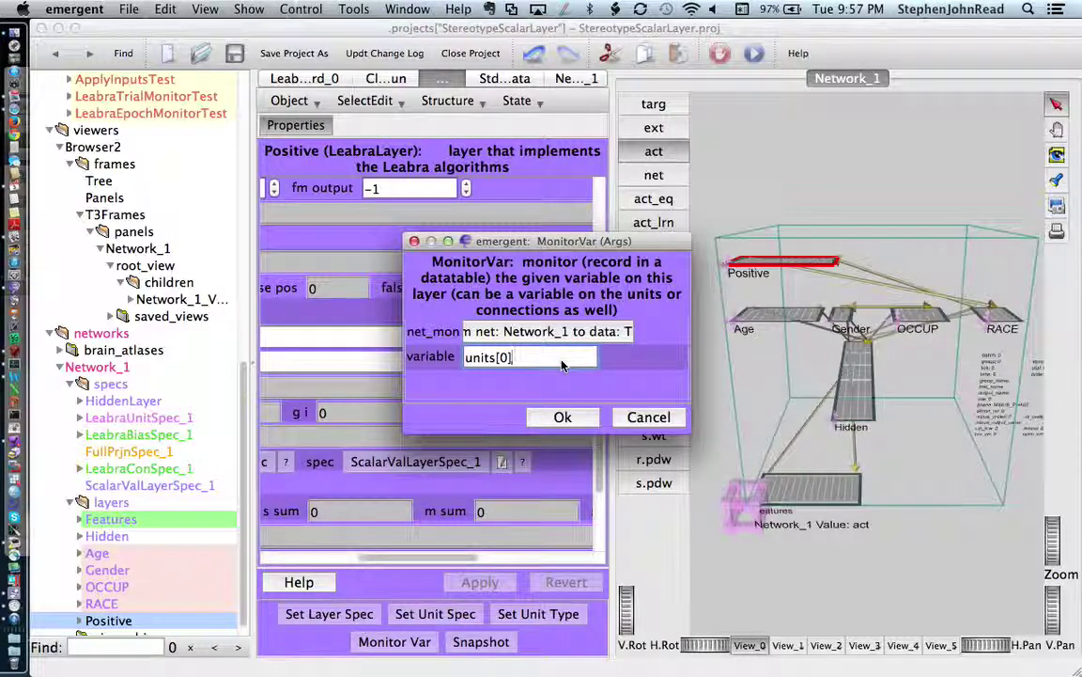
{"action": "type", "text": ","}
{"action": "type", "text": "act_"}
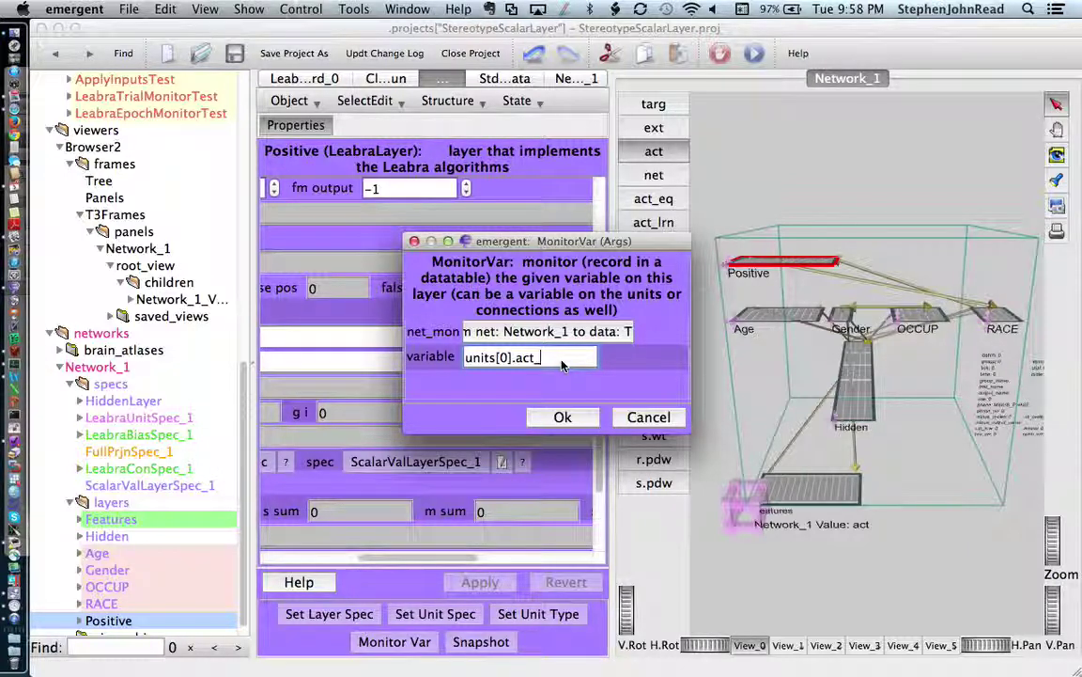
{"action": "type", "text": "eq"}
{"action": "left_click", "coordinate": [566, 417]}
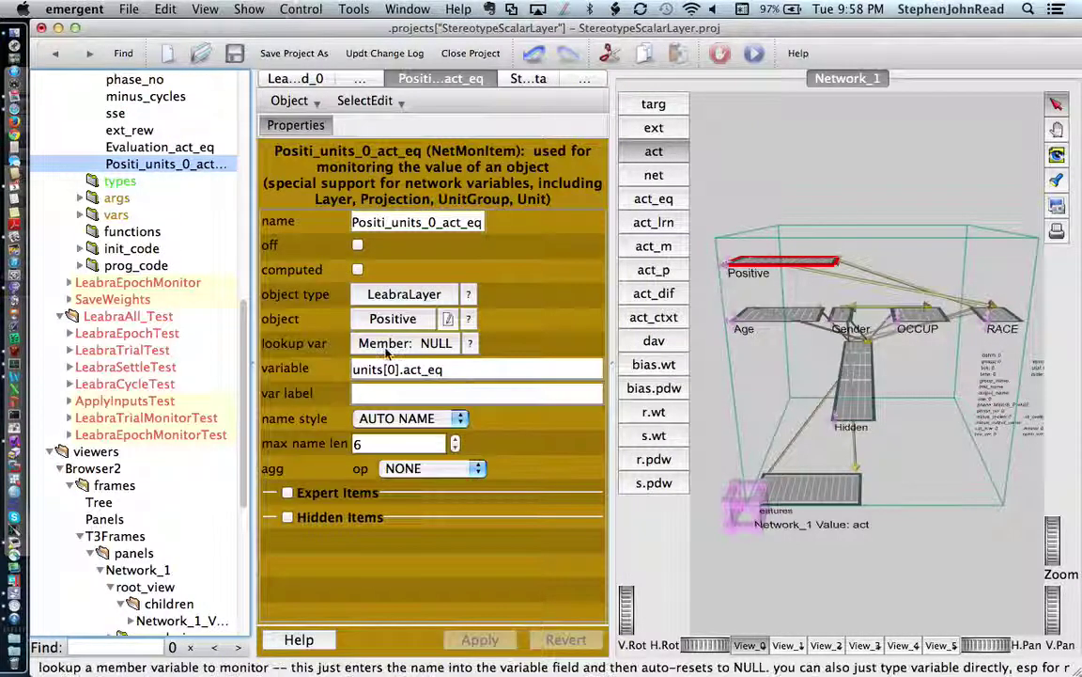
Step: Expand OutputData and TrialOutputData in the project tree to check the recorded columns
{"action": "scroll", "coordinate": [141, 282], "scroll_direction": "up", "scroll_amount": 3}
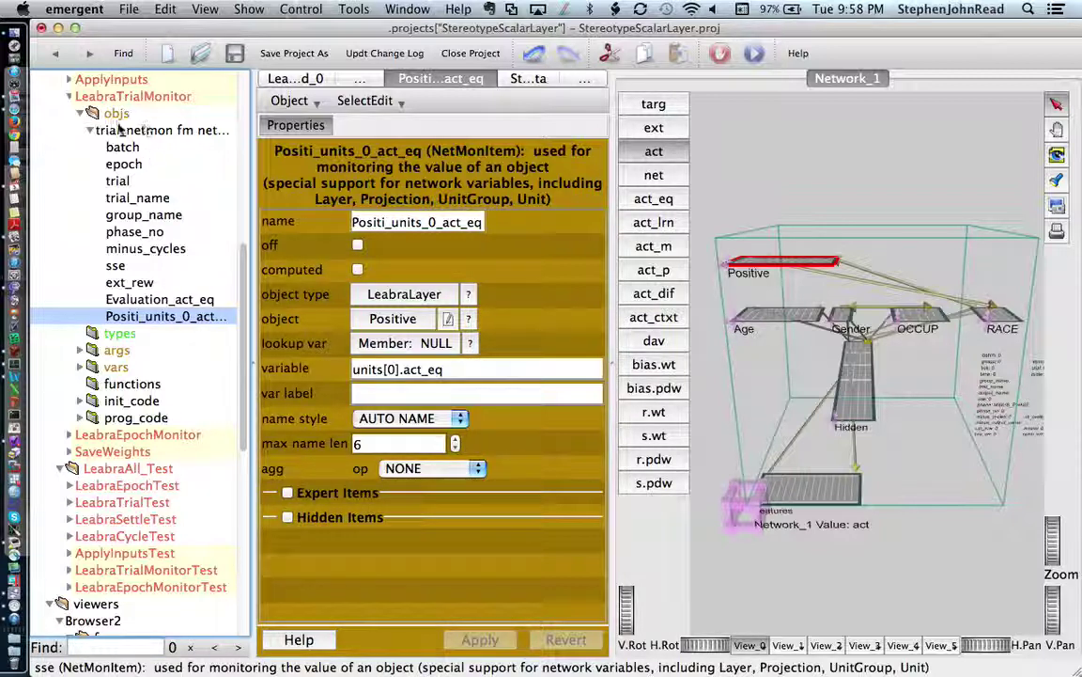
{"action": "scroll", "coordinate": [188, 144], "scroll_direction": "up", "scroll_amount": 15}
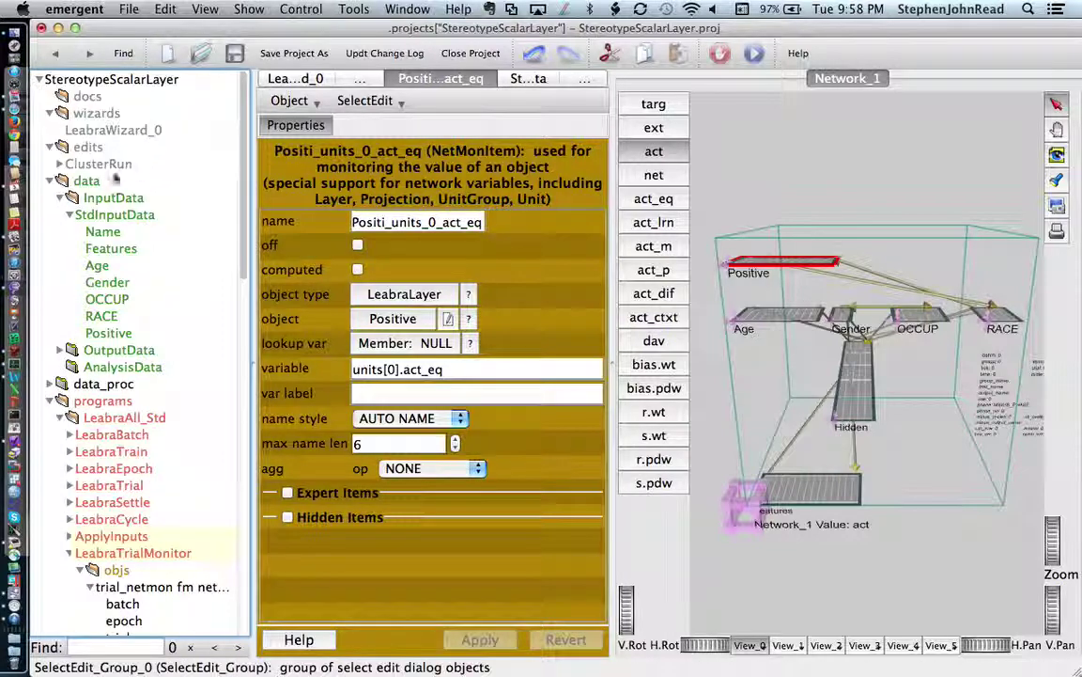
{"action": "left_click", "coordinate": [61, 349]}
{"action": "left_click", "coordinate": [71, 367]}
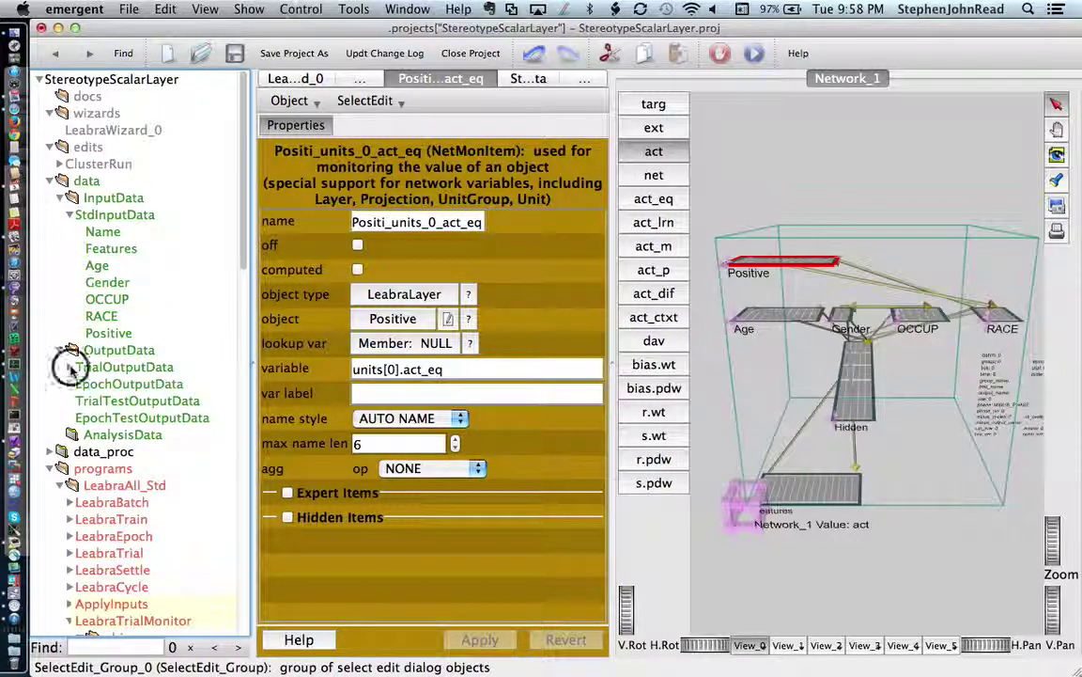
{"action": "scroll", "coordinate": [158, 379], "scroll_direction": "down", "scroll_amount": 5}
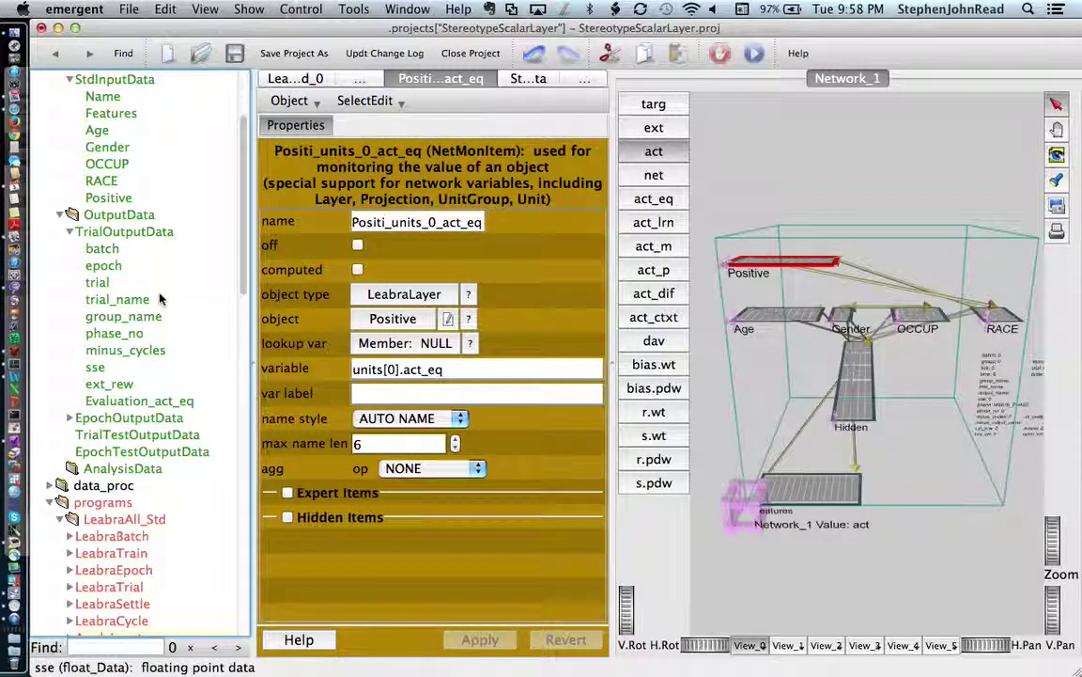
Step: Initialize the LeabraTrain program and dismiss the configuration check report
{"action": "left_click", "coordinate": [111, 553]}
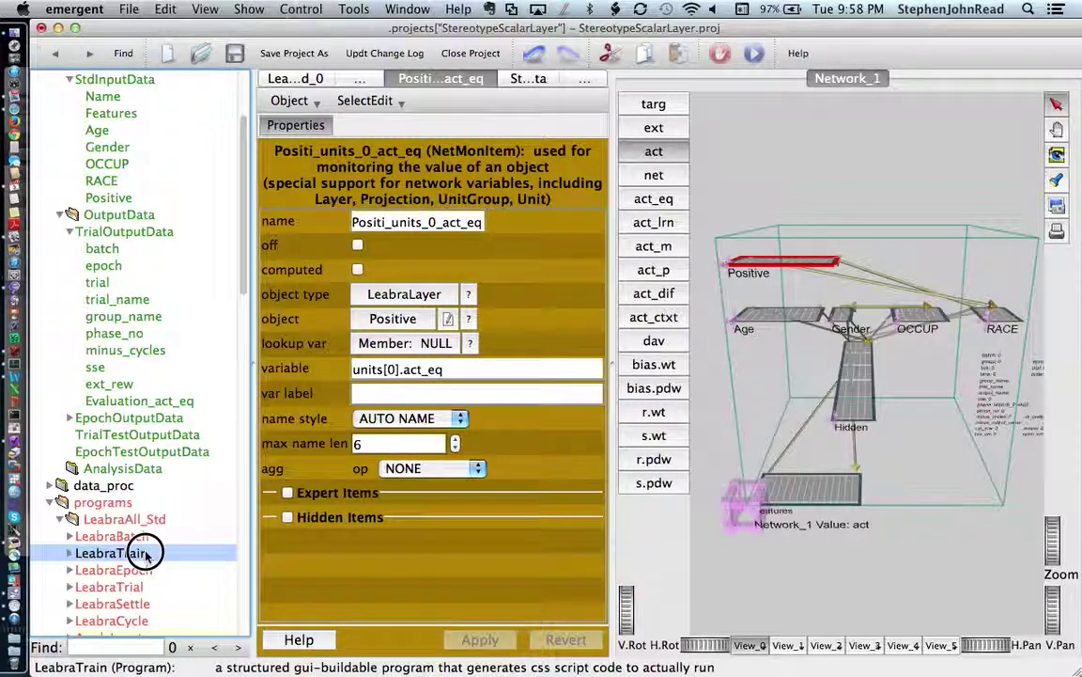
{"action": "left_click", "coordinate": [313, 585]}
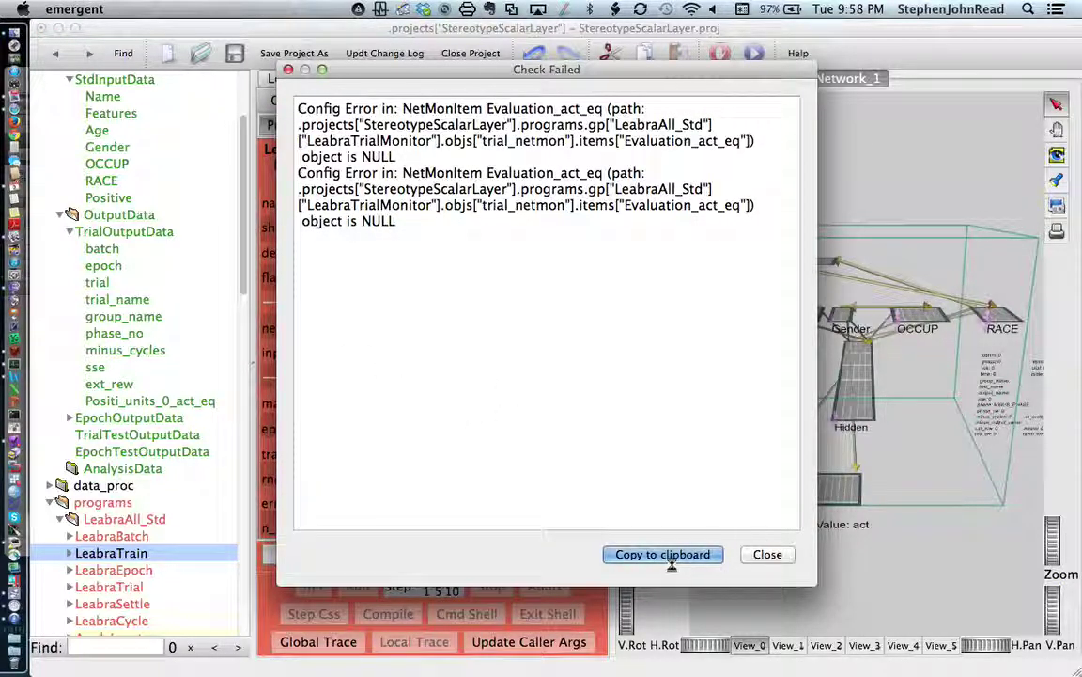
{"action": "left_click", "coordinate": [768, 553]}
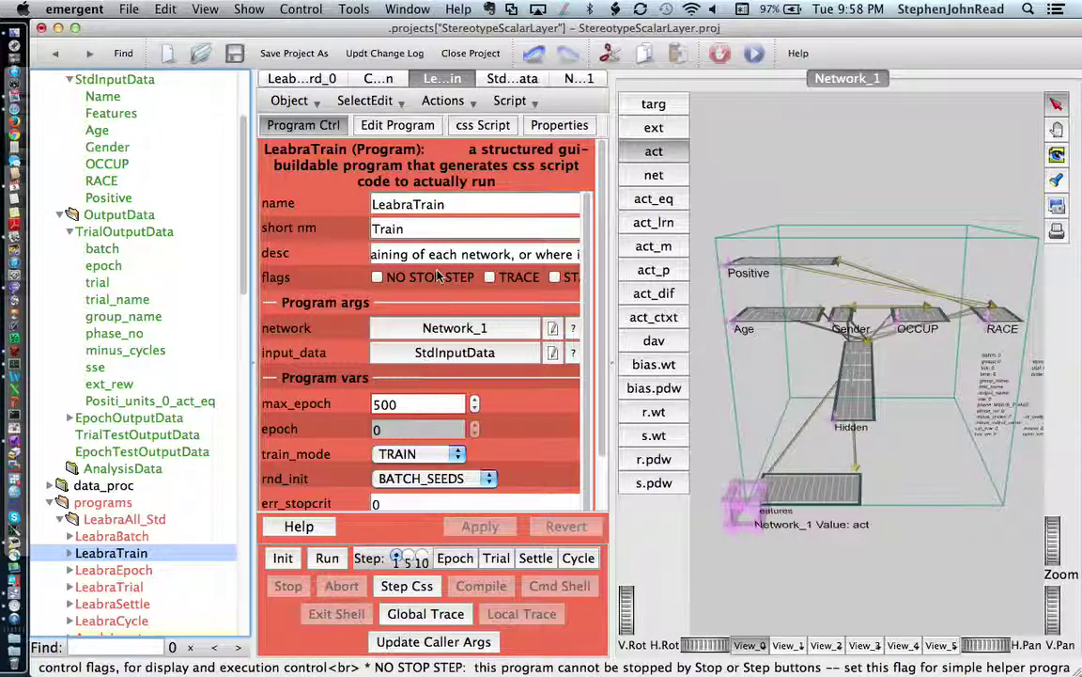
Step: View the properties of the Positi_units_0_act_eq column in TrialOutputData
{"action": "left_click", "coordinate": [184, 402]}
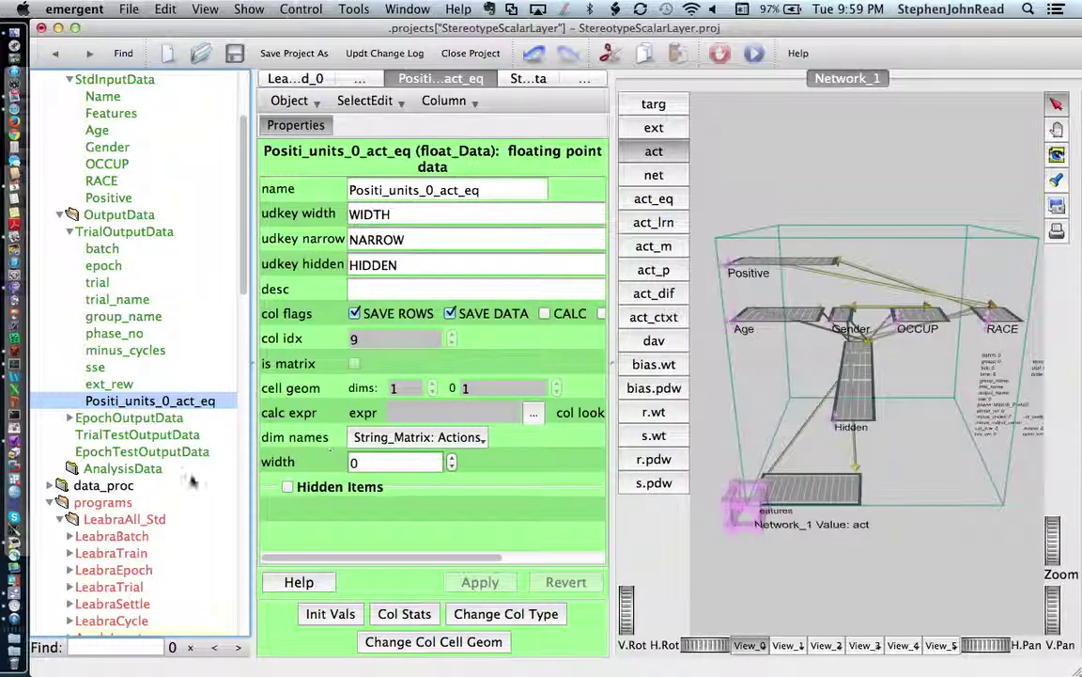
{"action": "scroll", "coordinate": [193, 475], "scroll_direction": "down", "scroll_amount": 5}
{"action": "scroll", "coordinate": [194, 514], "scroll_direction": "up", "scroll_amount": 10}
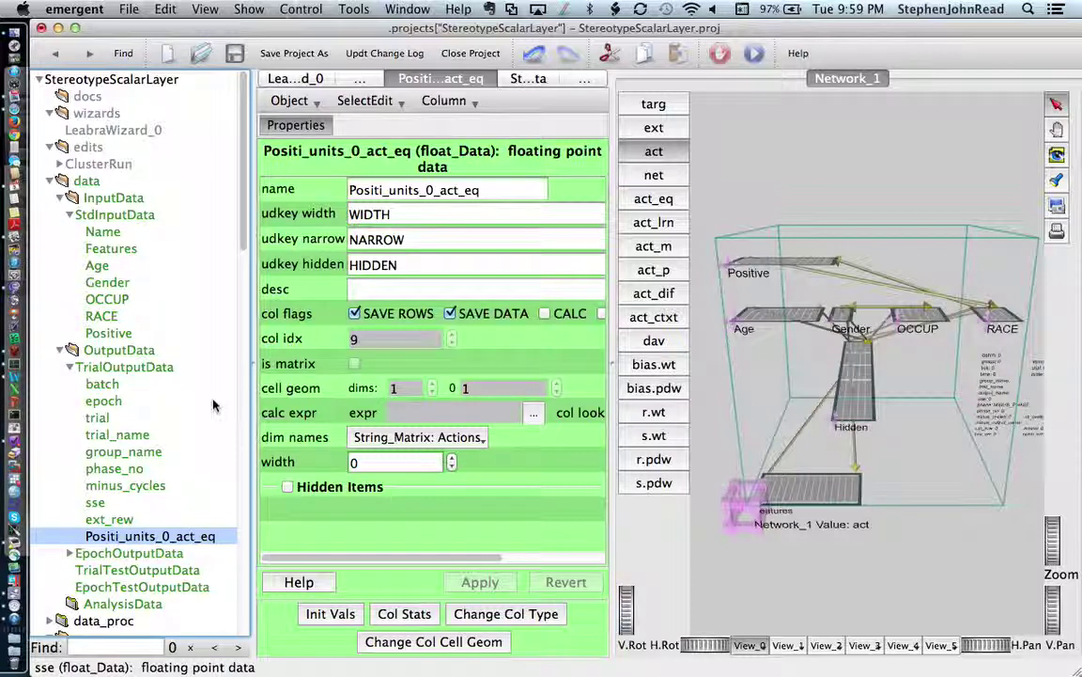